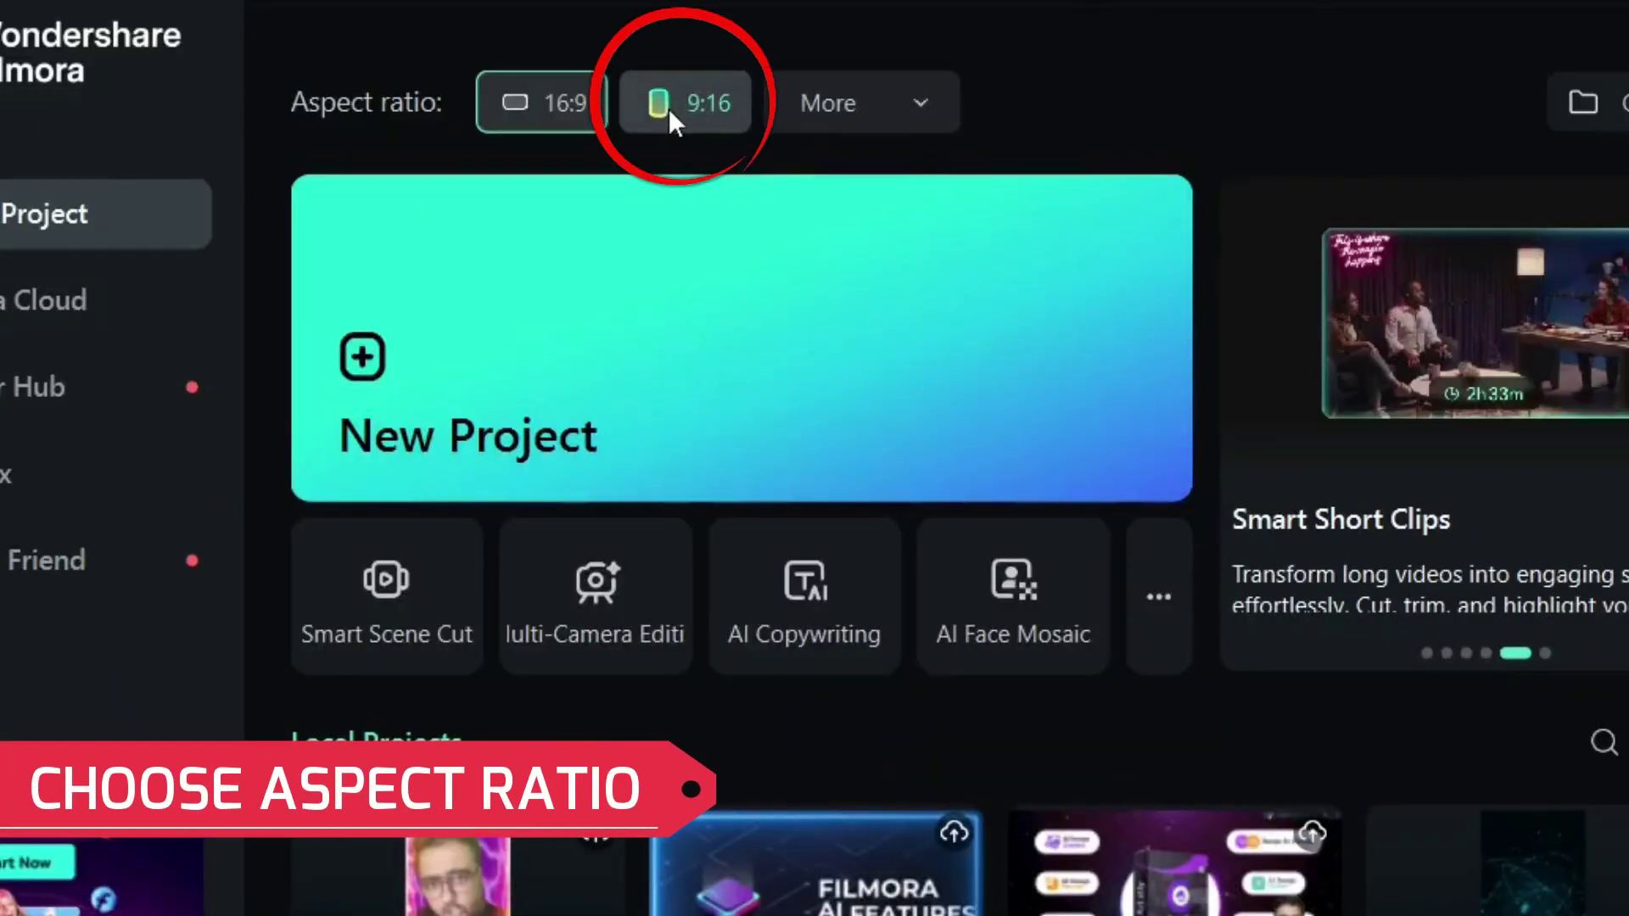
- Create a 9:16 short video project and start importing a video file
{"action": "left_click", "coordinate": [679, 105]}
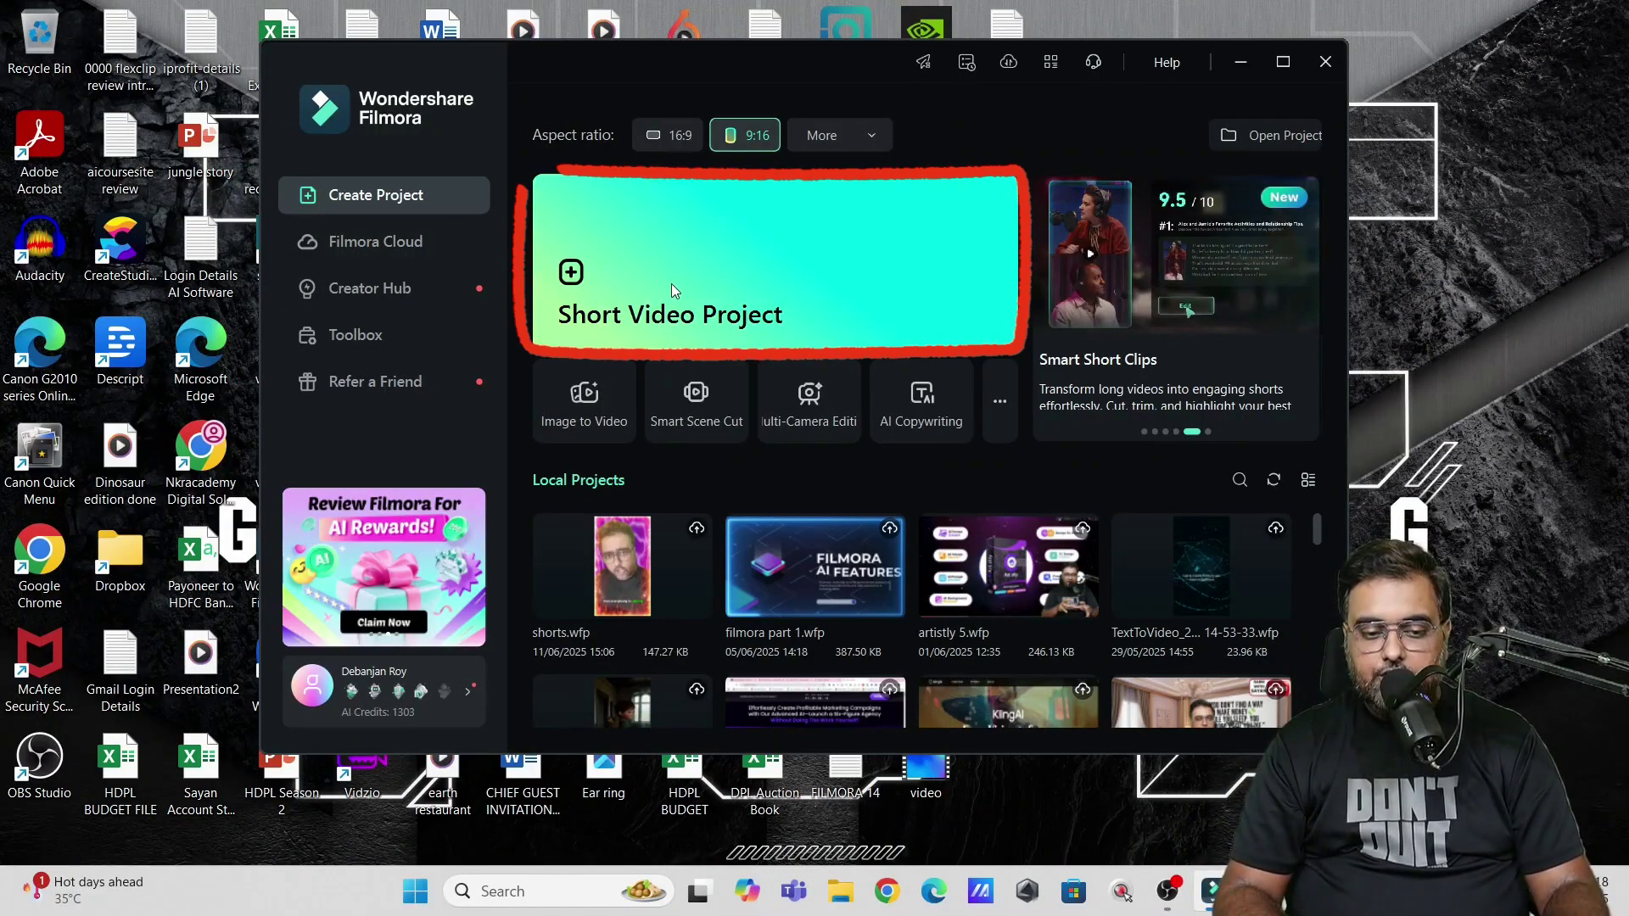
{"action": "left_click", "coordinate": [670, 283]}
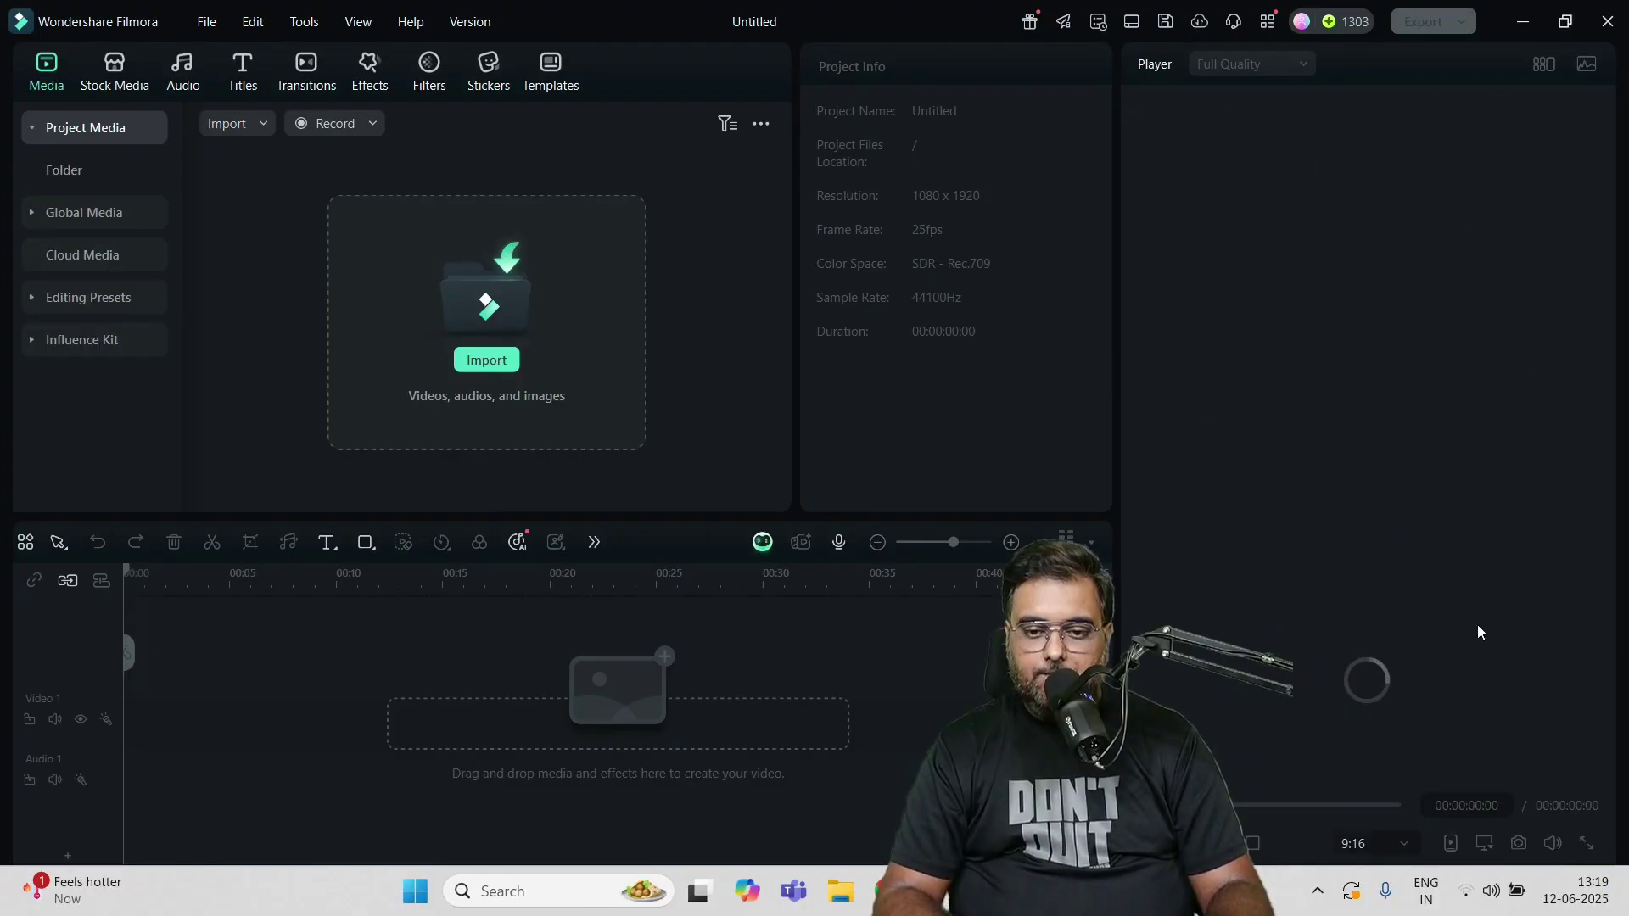
{"action": "left_click", "coordinate": [484, 364]}
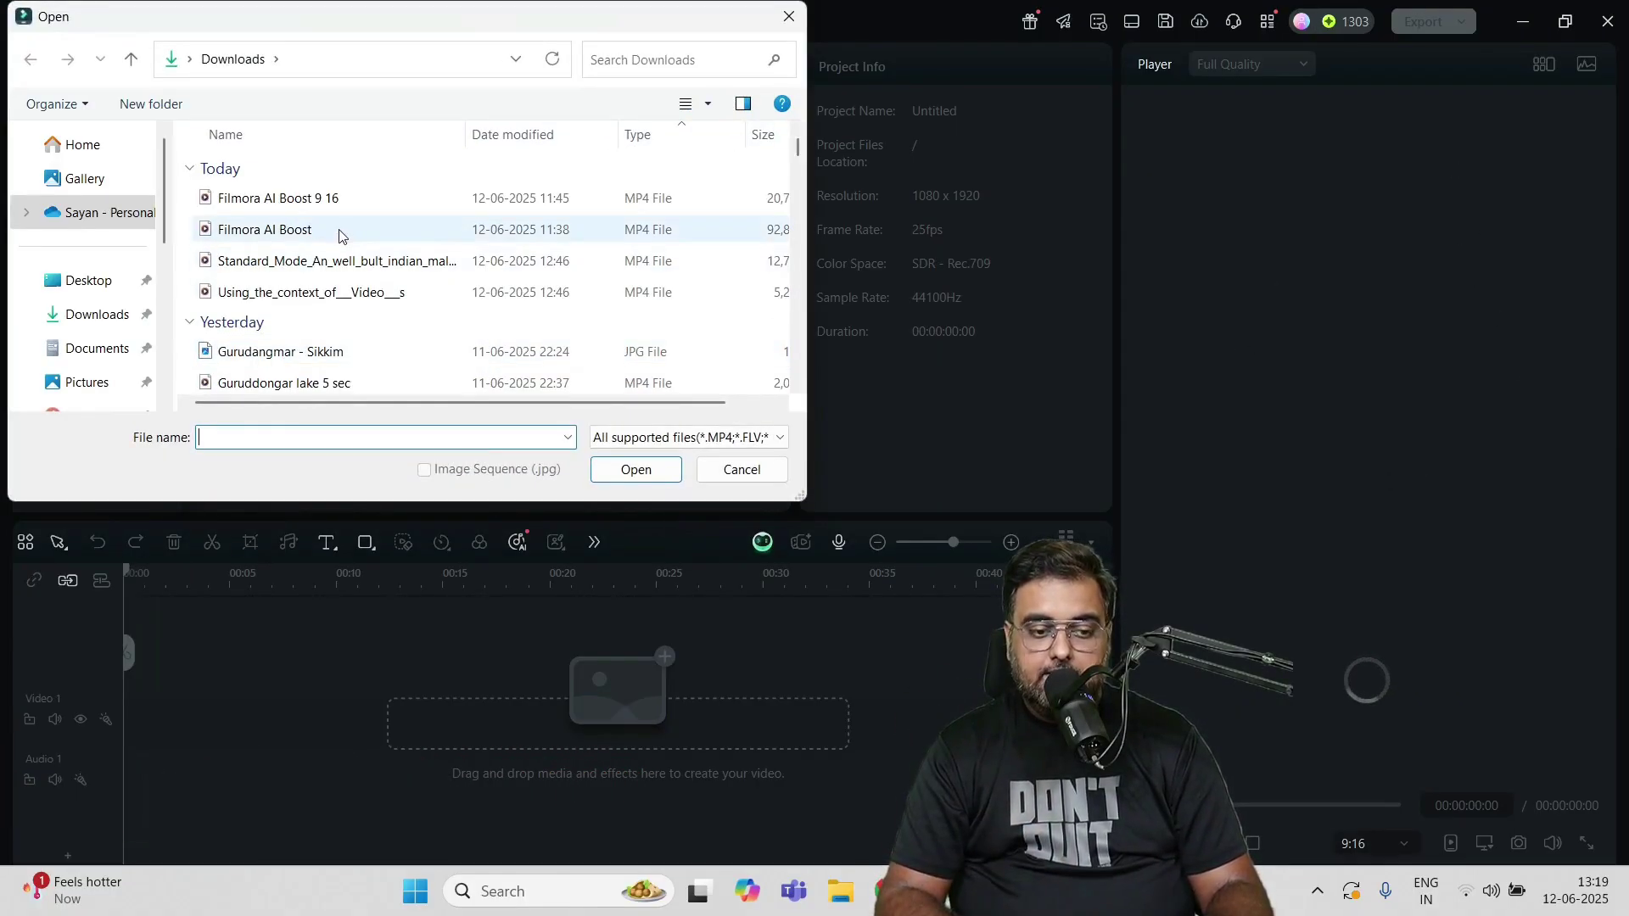
- Preview the Filmora AI Boost video from Downloads in full-screen playback
{"action": "double_click", "coordinate": [338, 229]}
{"action": "key", "text": "ctrl+i"}
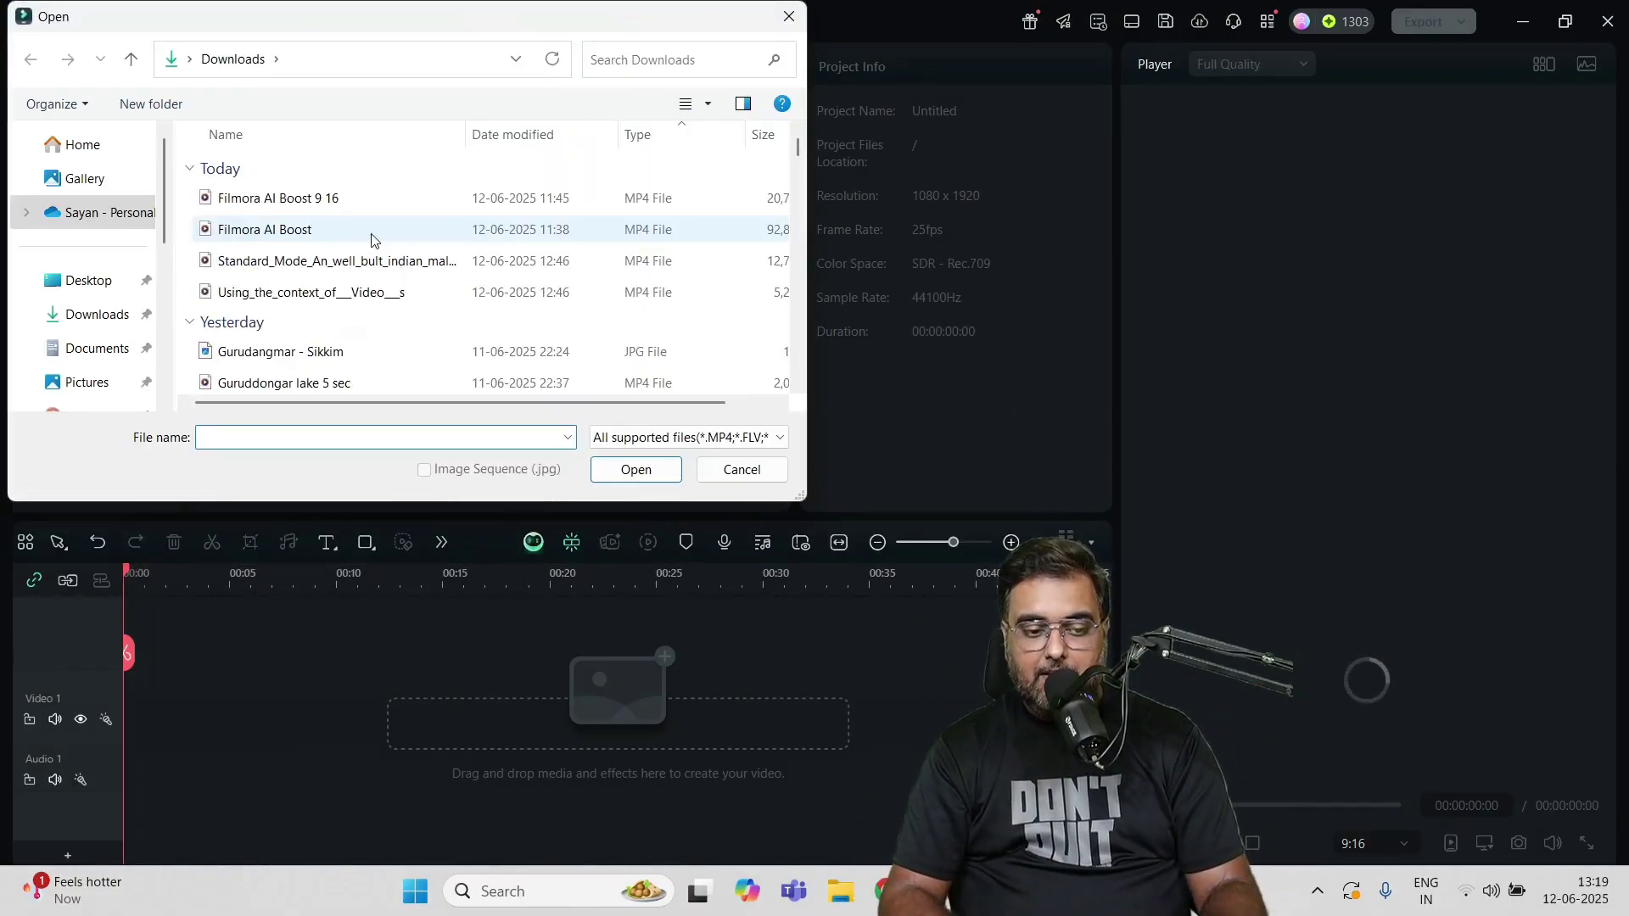
{"action": "right_click", "coordinate": [370, 239]}
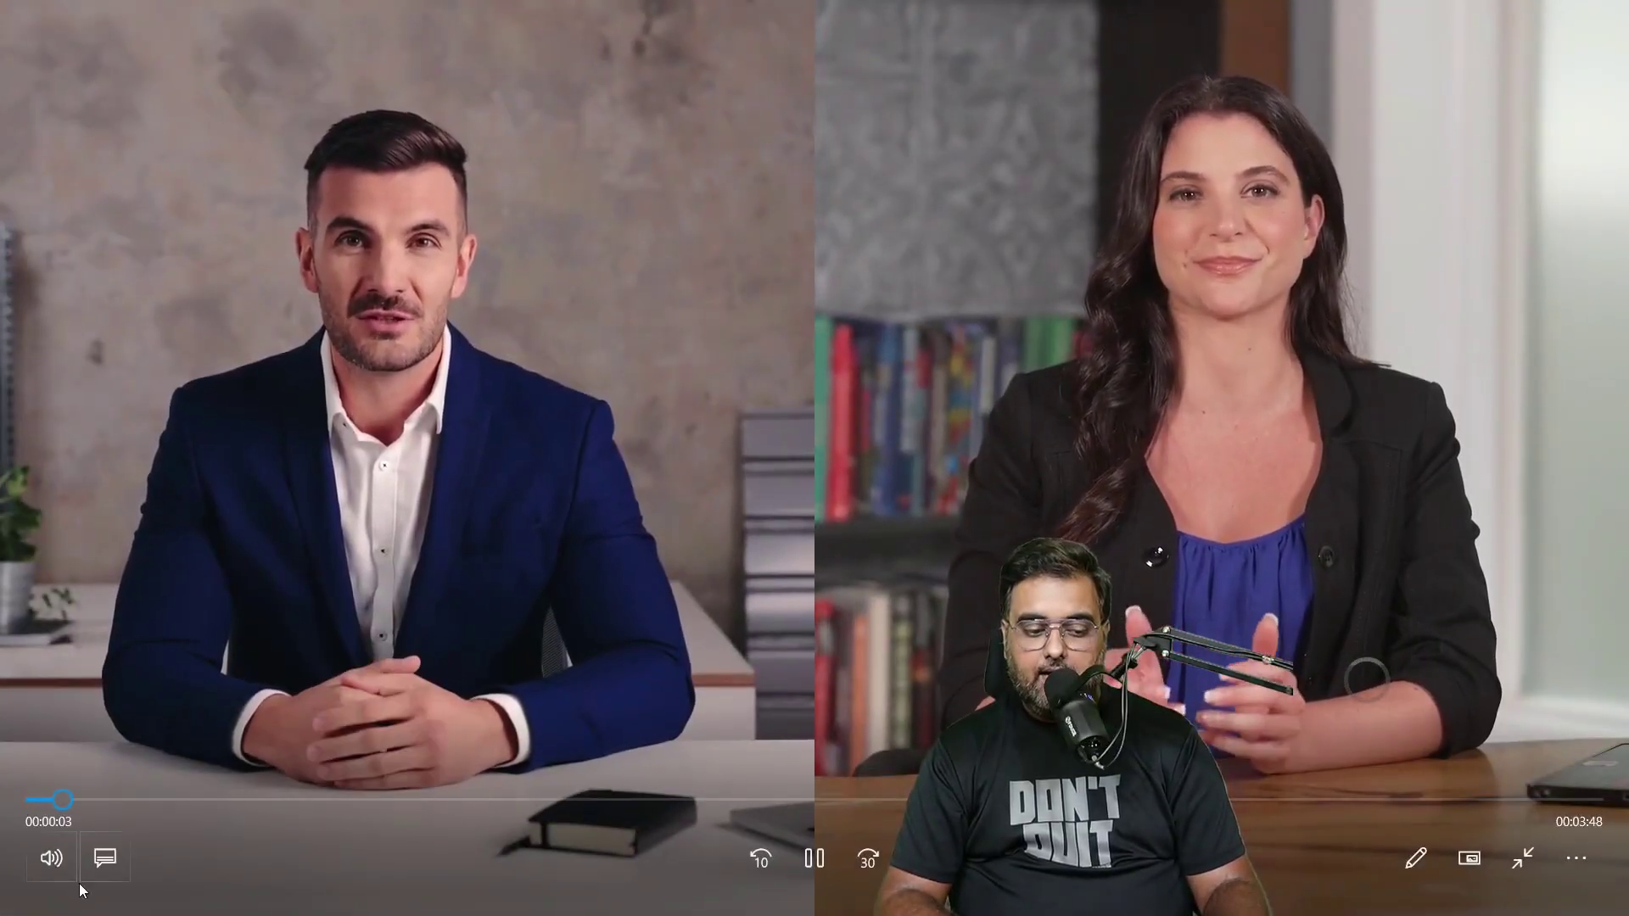
{"action": "left_click", "coordinate": [815, 860]}
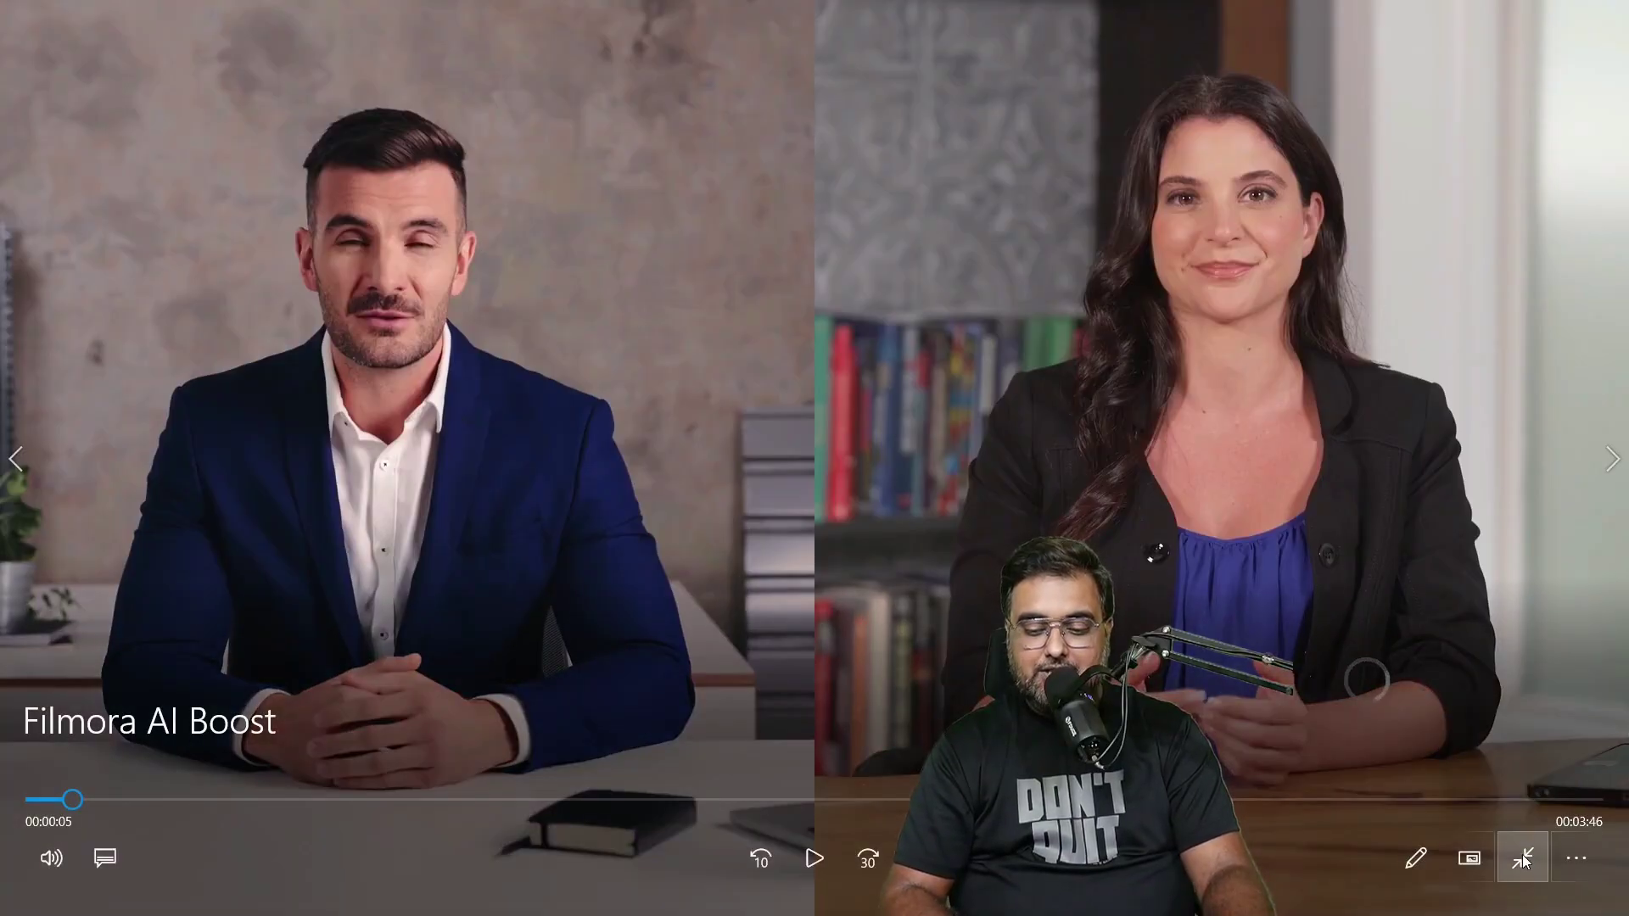
{"action": "left_click", "coordinate": [1523, 861]}
- Import the Filmora AI Boost clip into the project media library
{"action": "left_click", "coordinate": [1617, 25]}
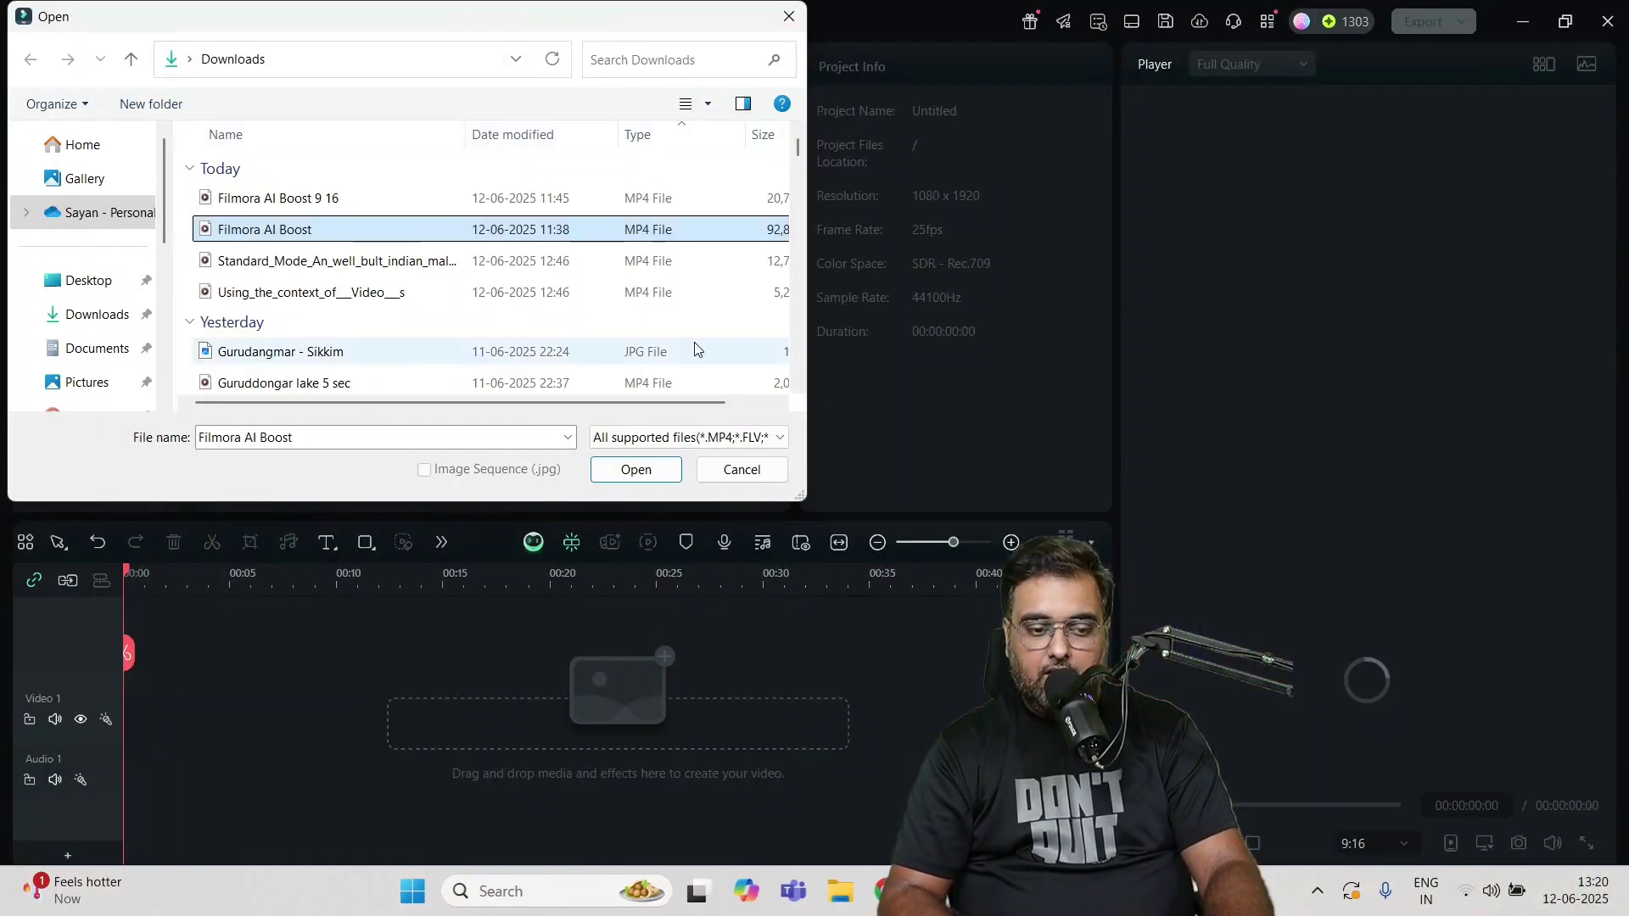
{"action": "left_click", "coordinate": [636, 470]}
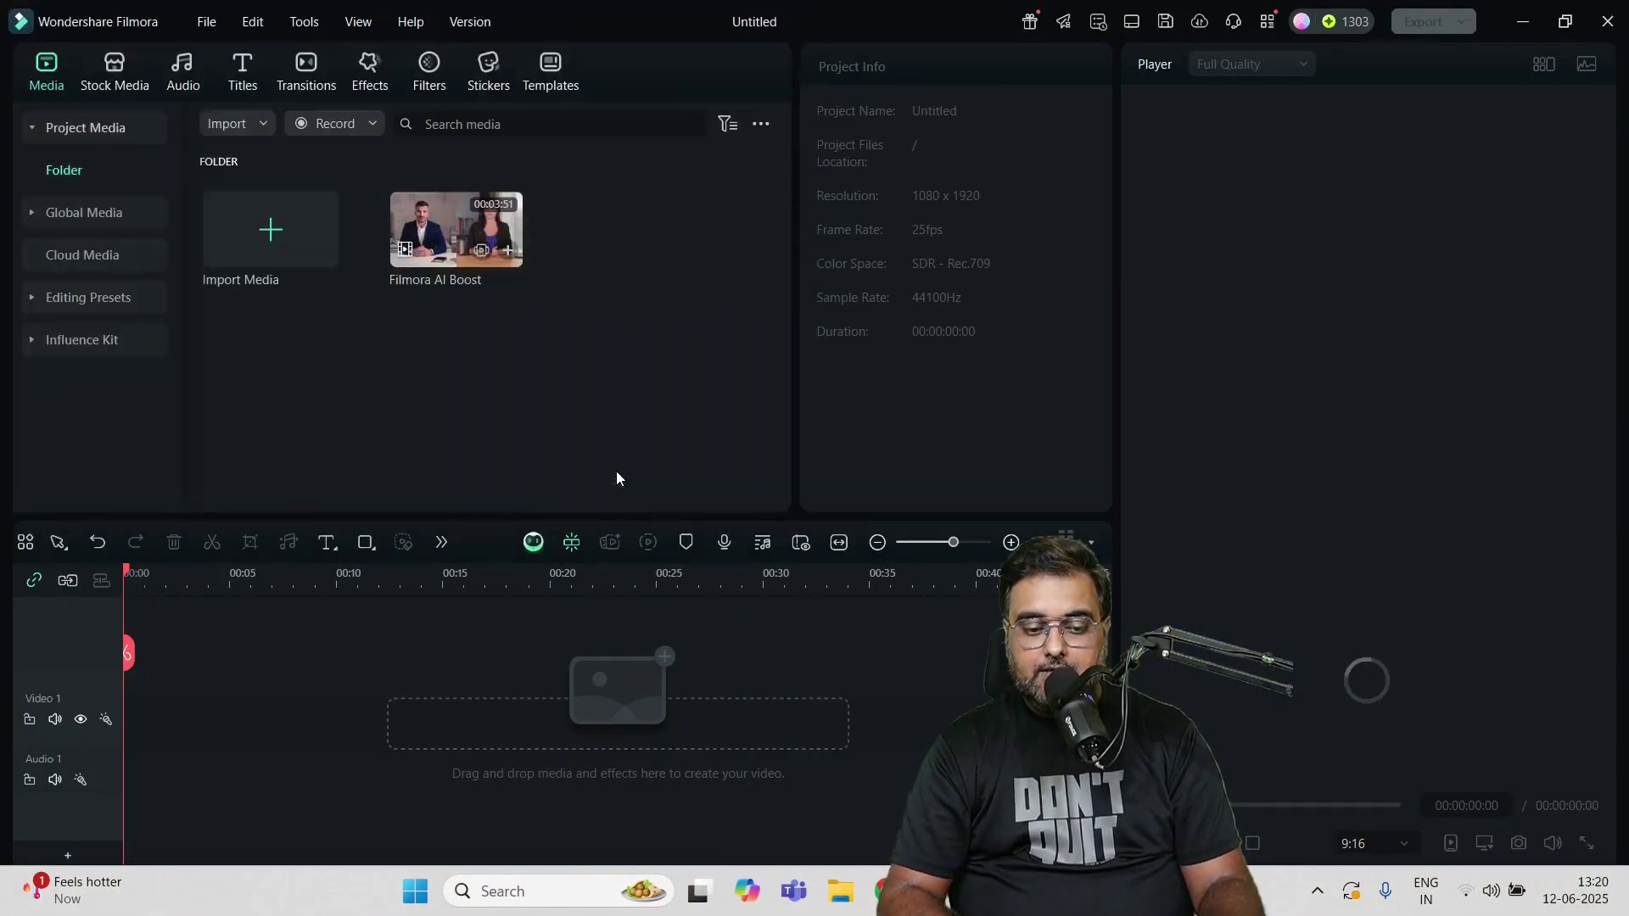
{"action": "left_click", "coordinate": [508, 252]}
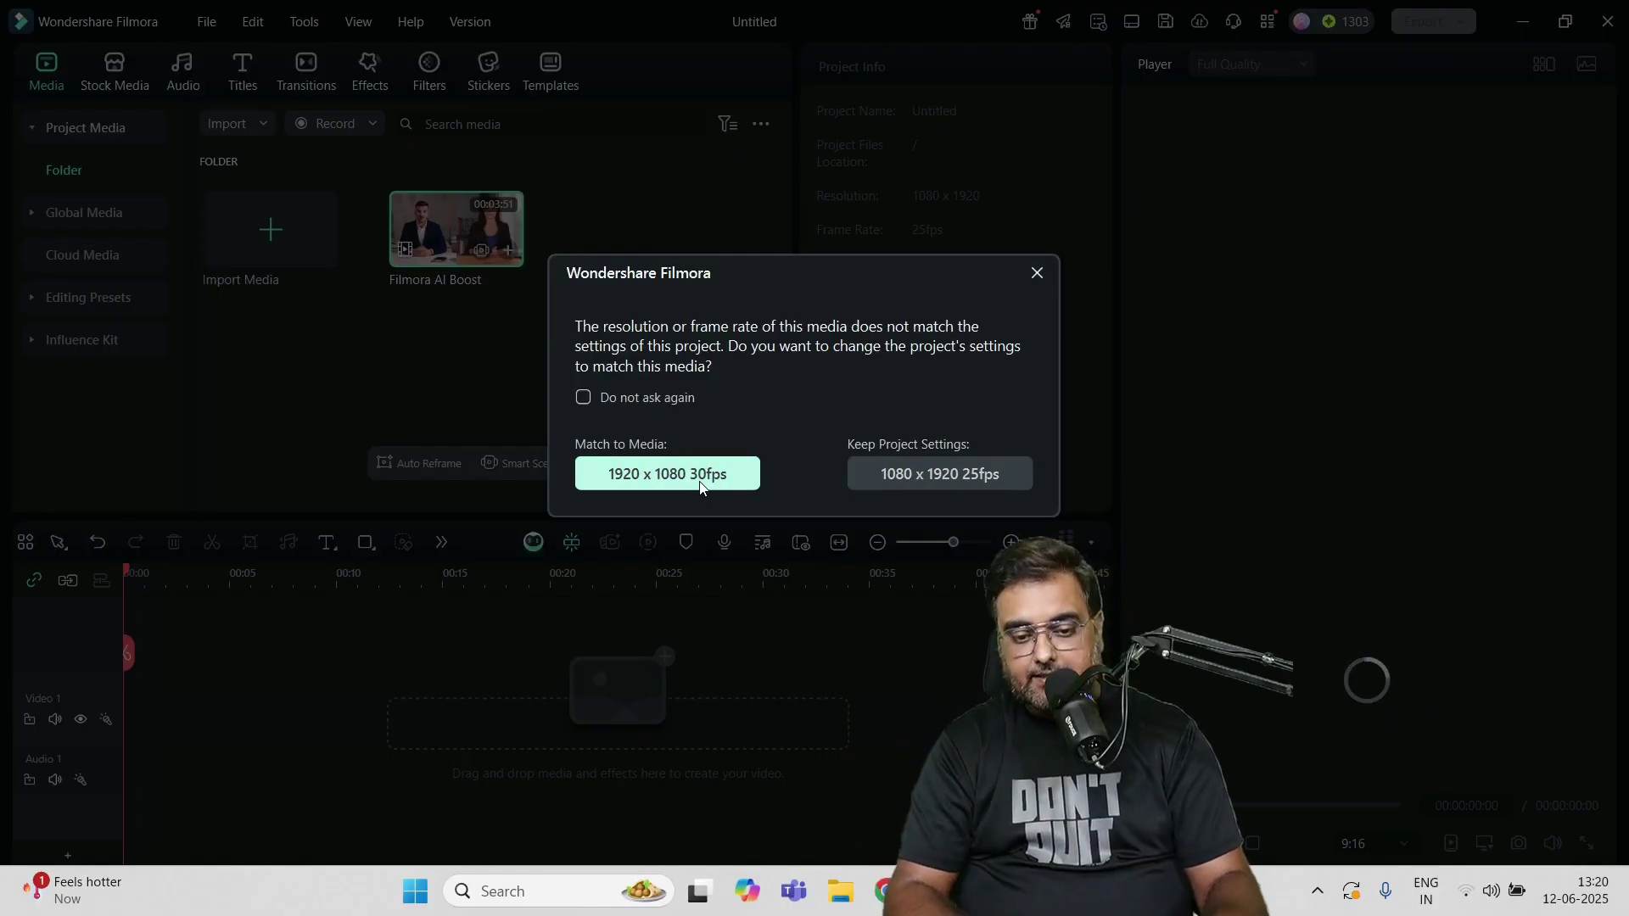
- Add the clip while keeping the 1080 x 1920 25fps project settings
{"action": "left_click", "coordinate": [906, 475]}
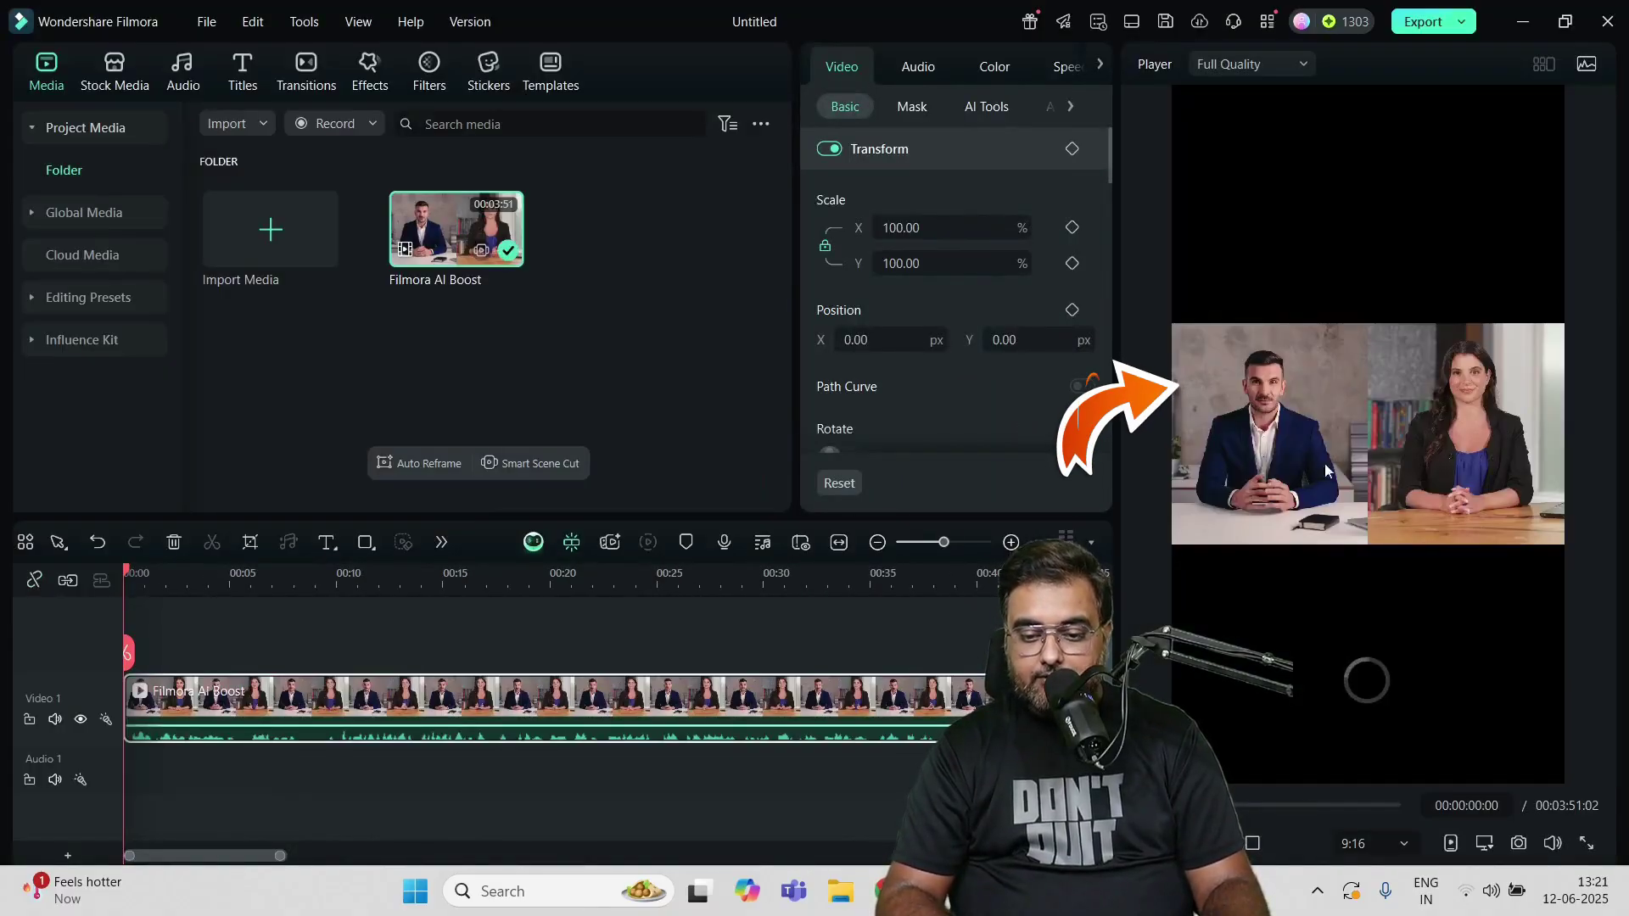
- Scale the clip to 316.05%, shift it to X 911.07 px on the man, and raise volume
{"action": "left_click", "coordinate": [1316, 404]}
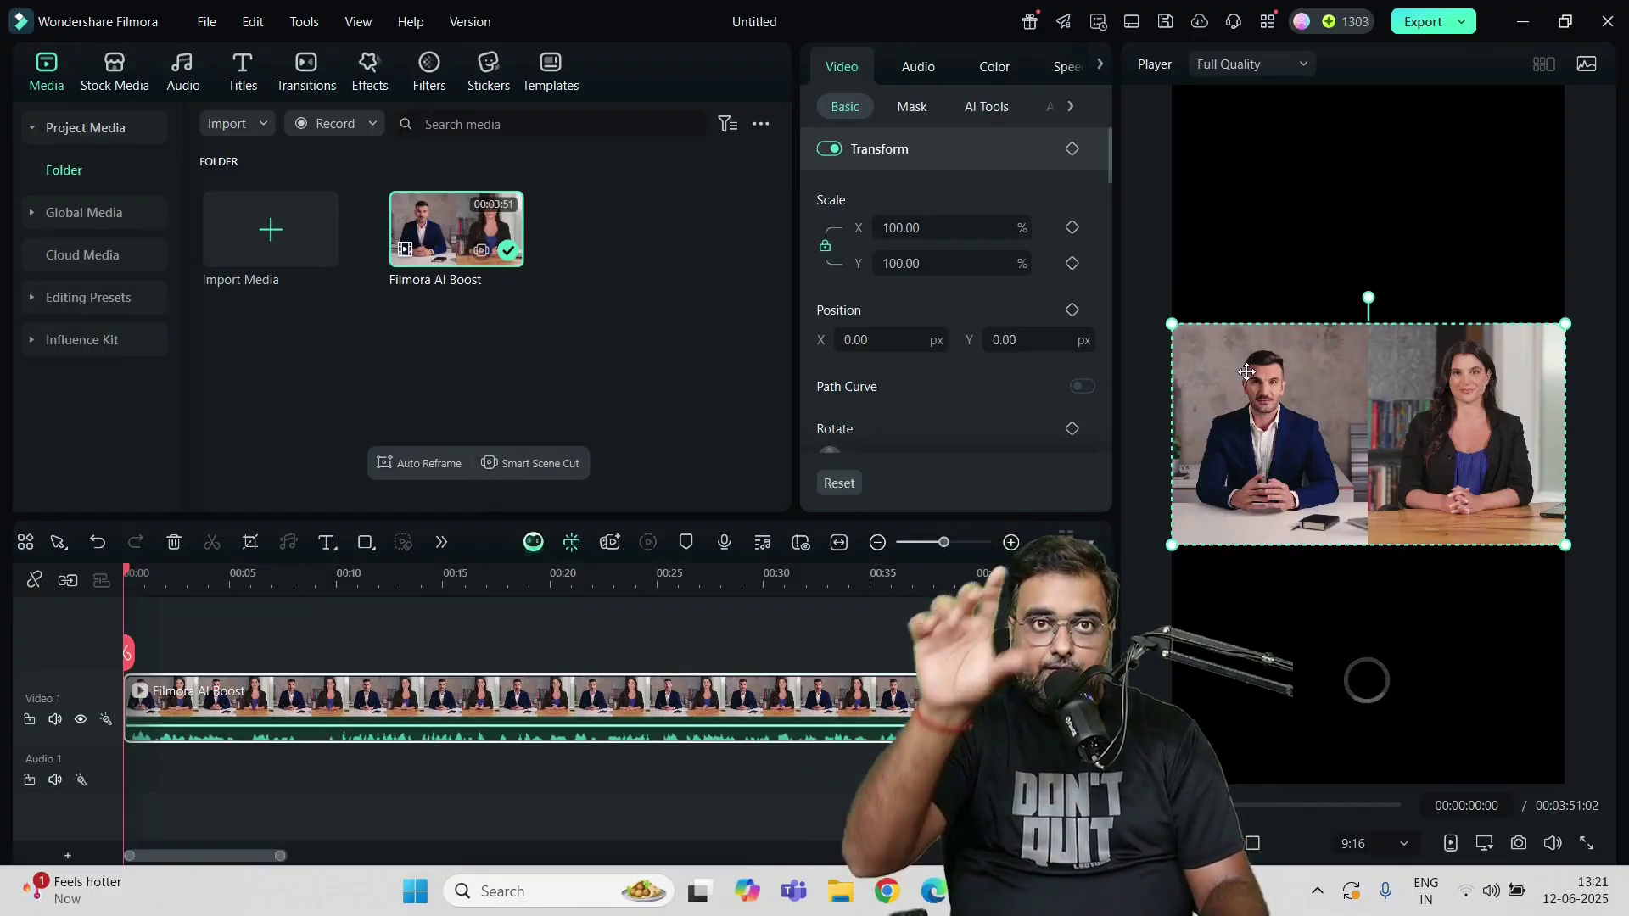
{"action": "left_click_drag", "start_coordinate": [1170, 326], "coordinate": [1043, 85]}
{"action": "left_click_drag", "start_coordinate": [1565, 546], "coordinate": [1620, 783]}
{"action": "left_click_drag", "start_coordinate": [1312, 427], "coordinate": [1549, 429]}
{"action": "left_click_drag", "start_coordinate": [1355, 422], "coordinate": [1418, 430]}
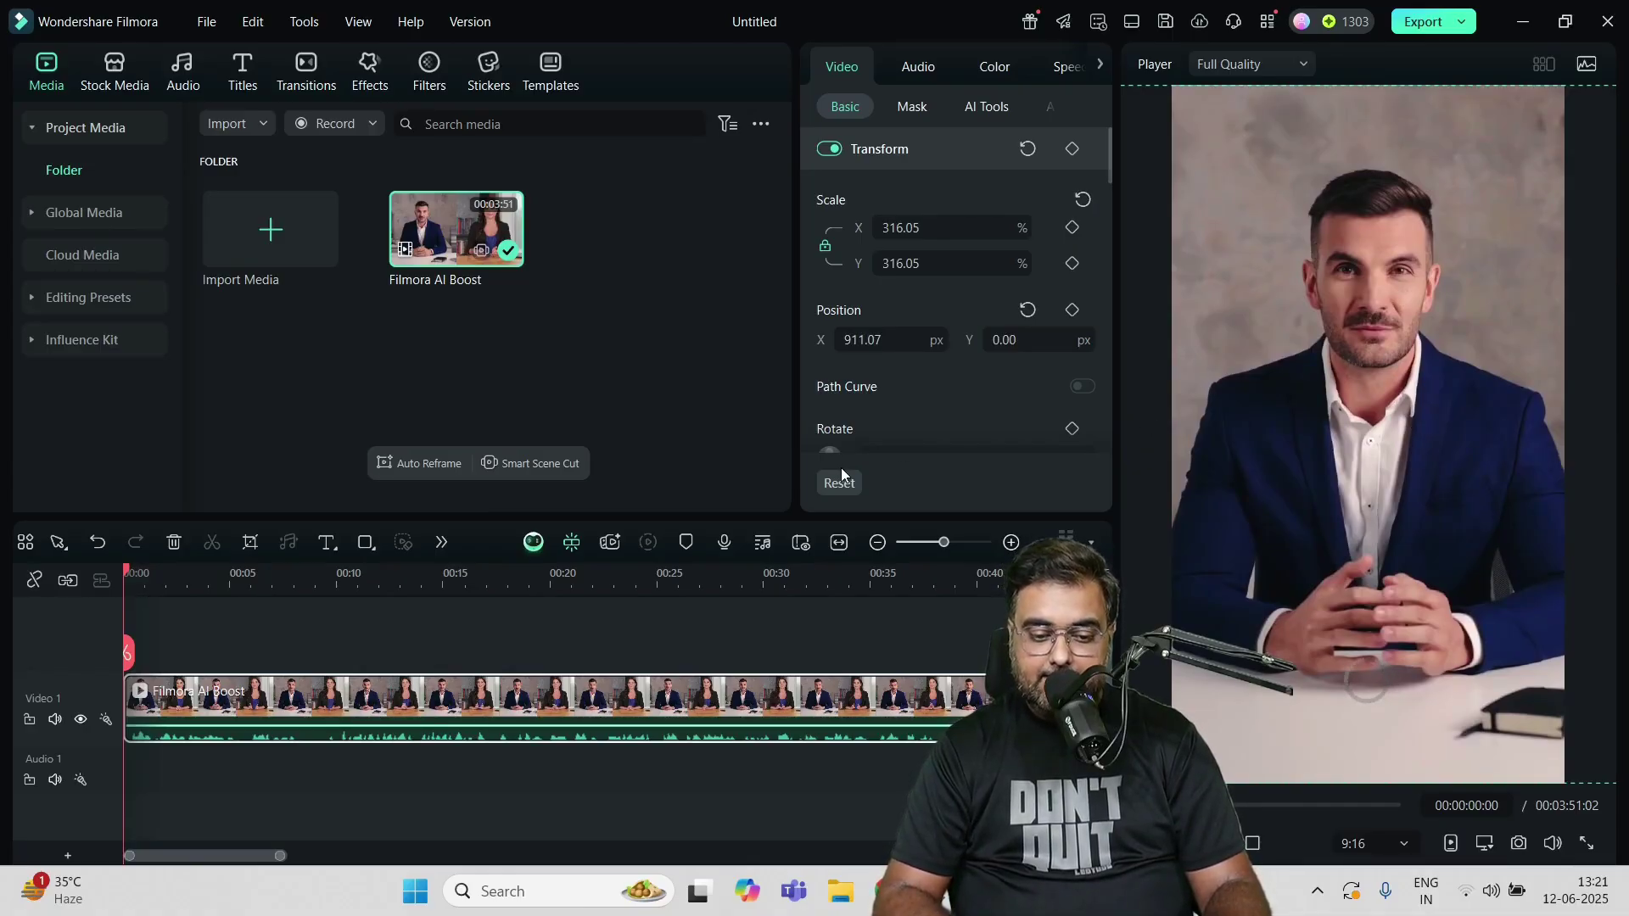
{"action": "left_click_drag", "start_coordinate": [213, 726], "coordinate": [213, 721]}
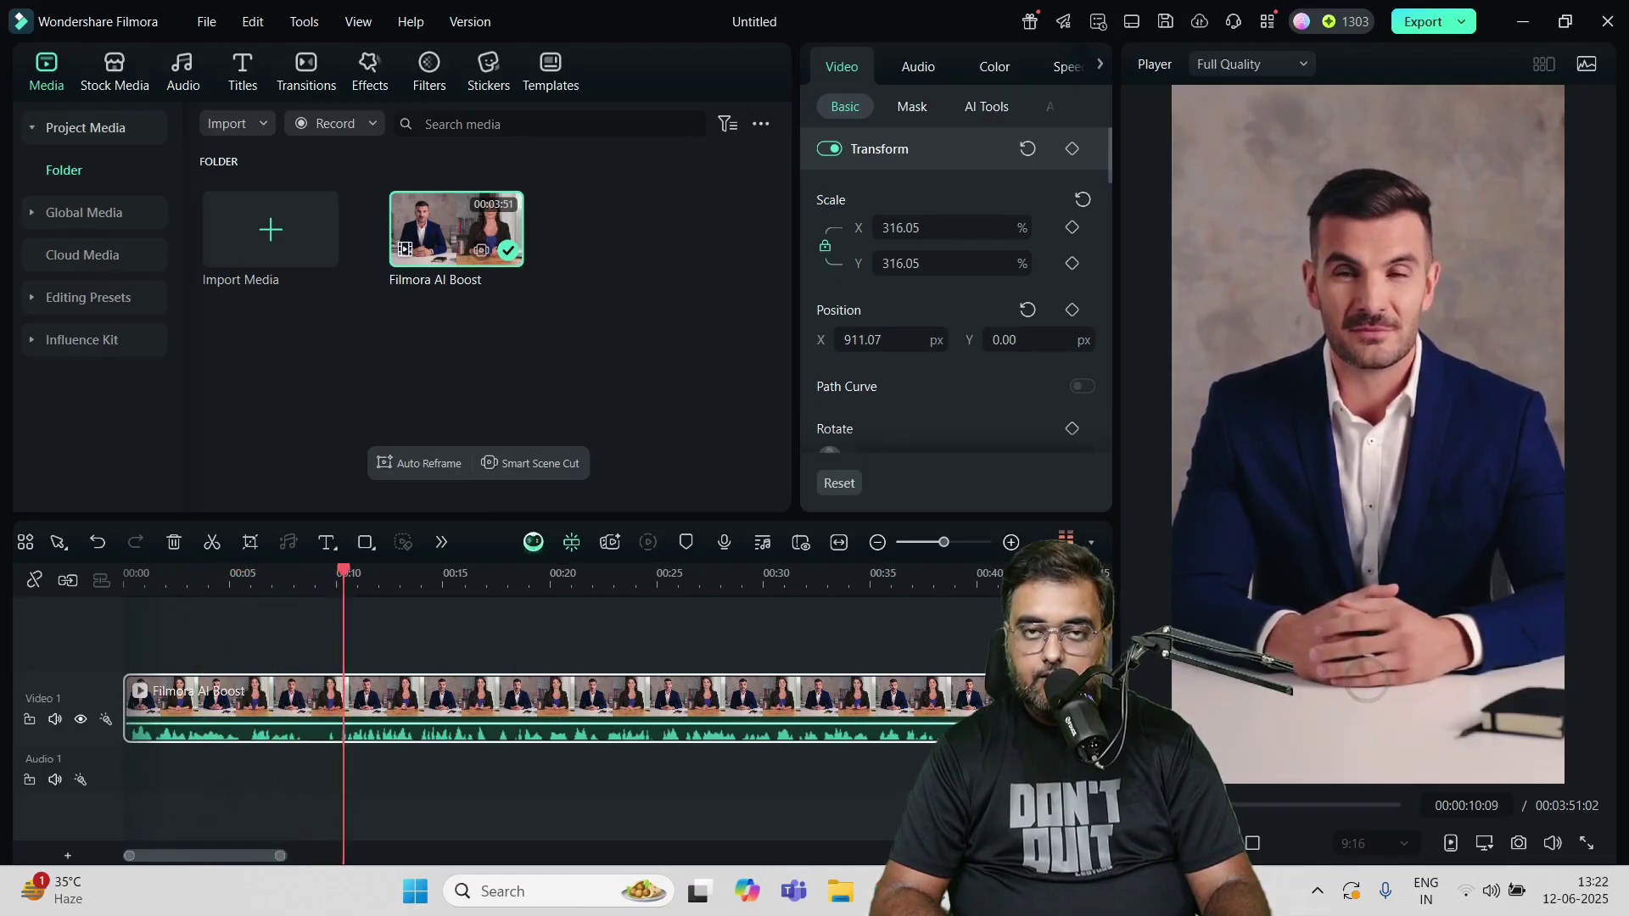
{"action": "key", "text": "space"}
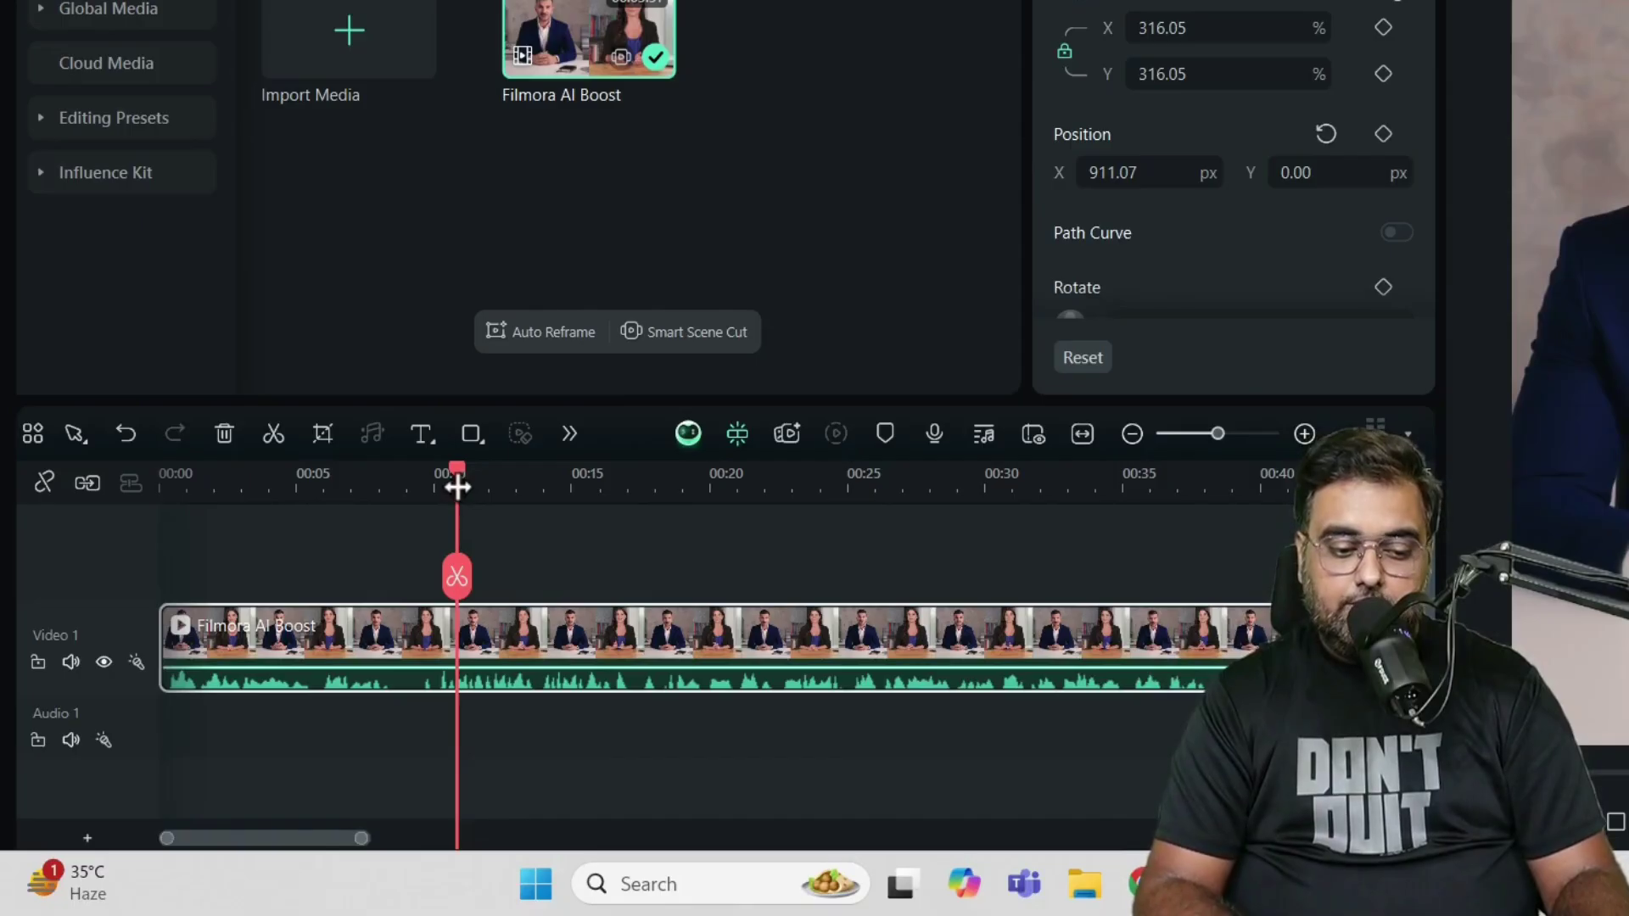
- Add a keyframe at 00:00:08:15 holding the 316.05% zoom on the man
{"action": "left_click_drag", "start_coordinate": [352, 581], "coordinate": [305, 586]}
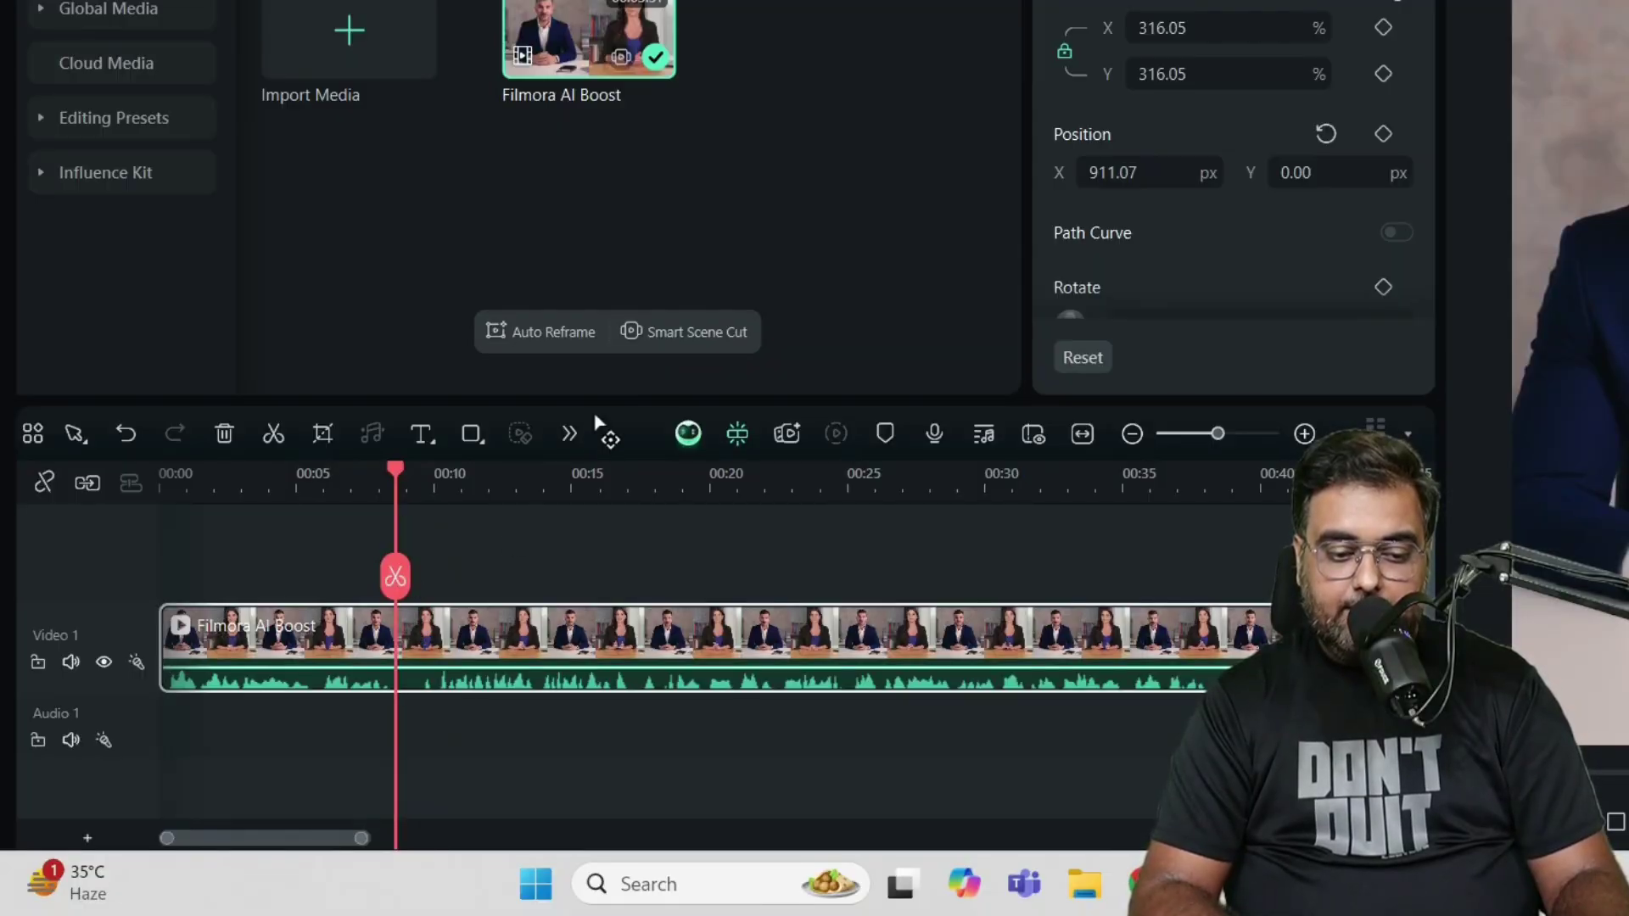
{"action": "left_click", "coordinate": [569, 433]}
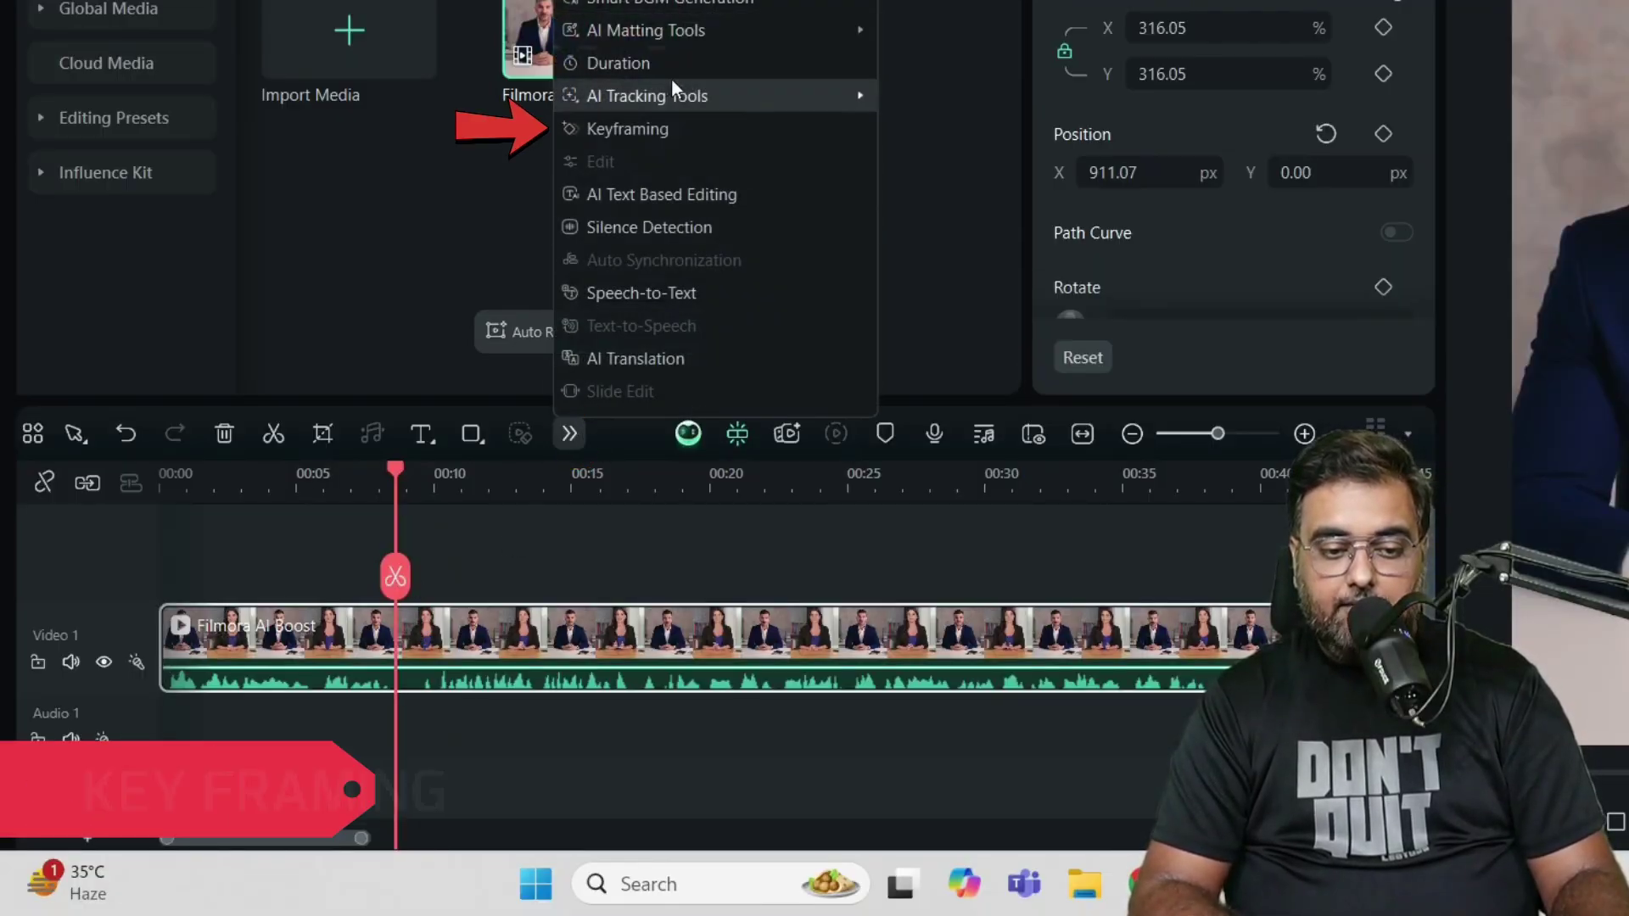
{"action": "left_click", "coordinate": [667, 129]}
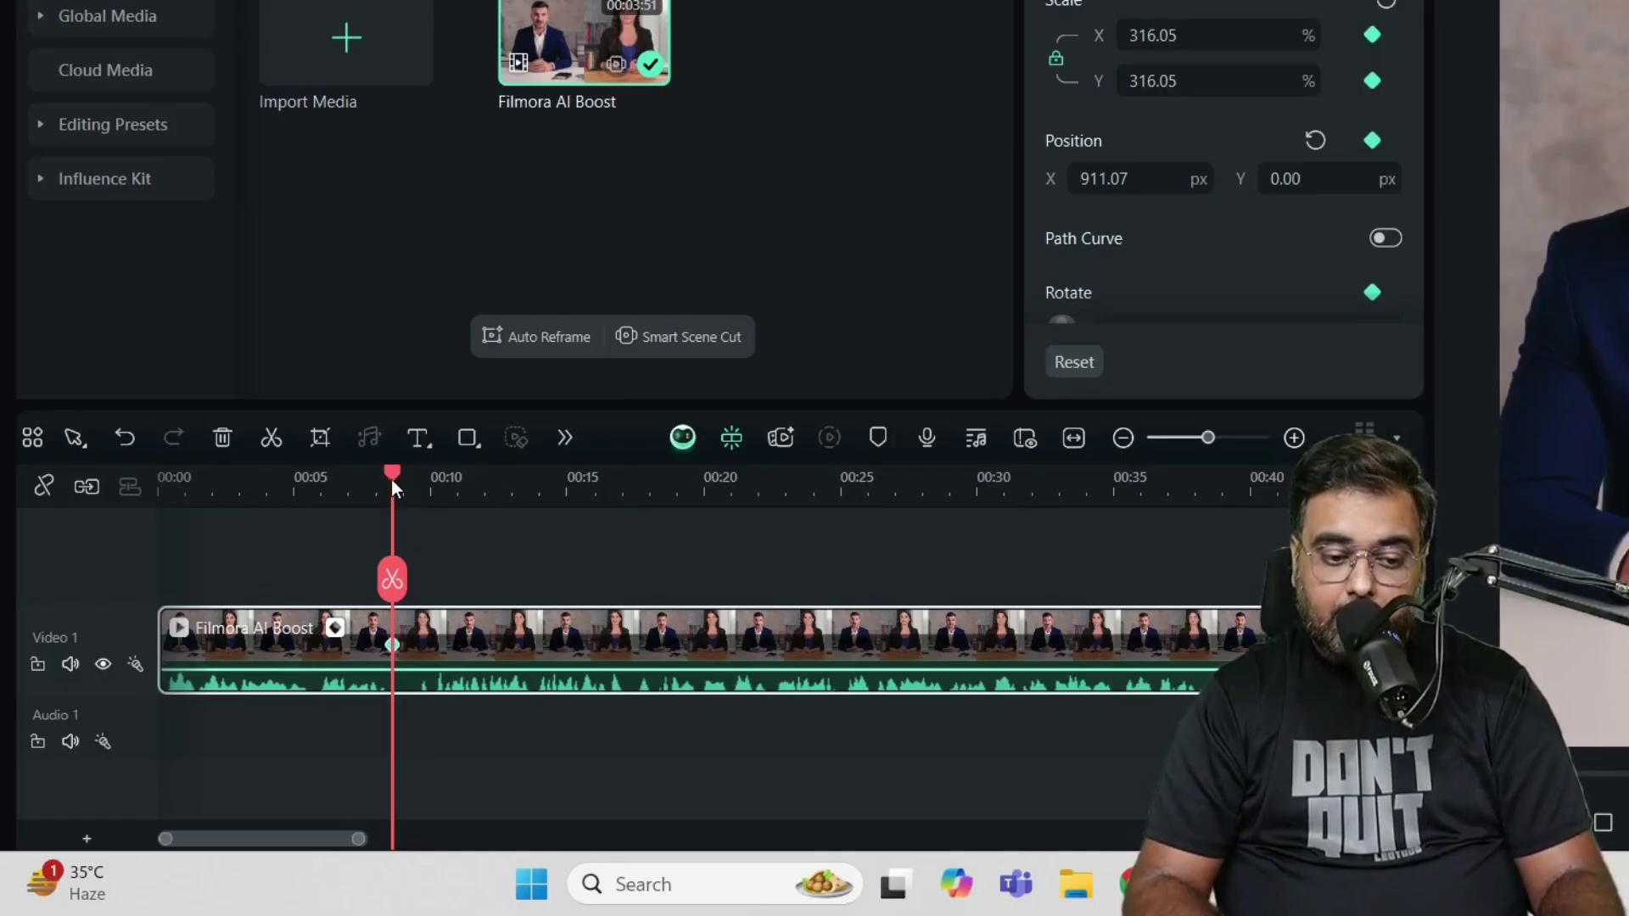
- Add a second keyframe at 00:00:09:06, just after the first
{"action": "left_click_drag", "start_coordinate": [305, 575], "coordinate": [317, 572]}
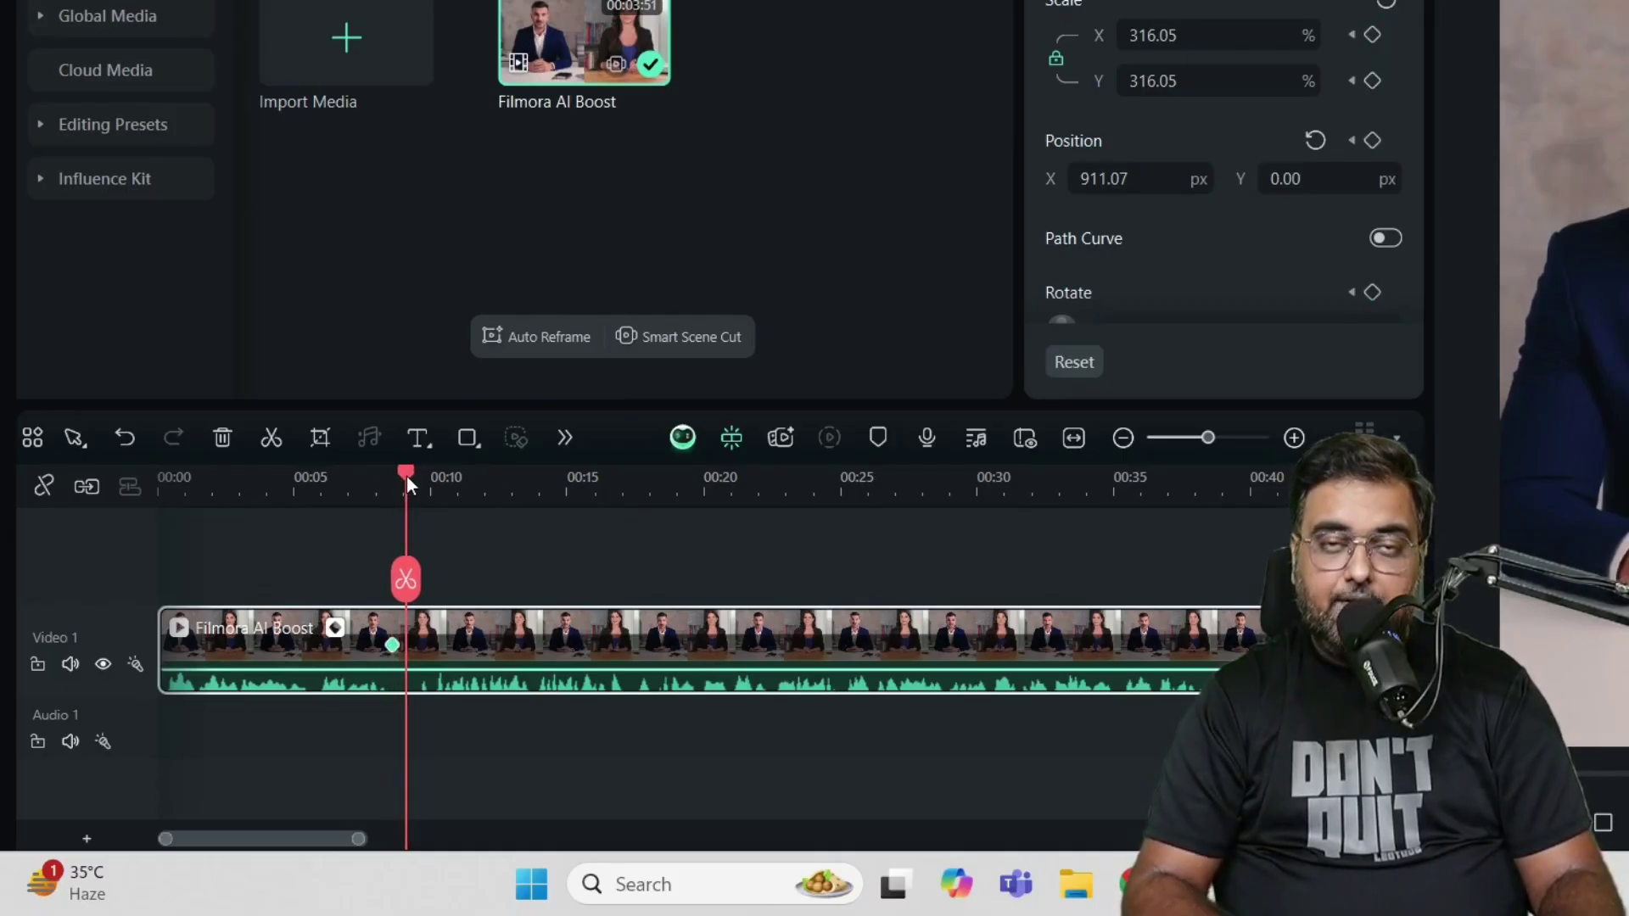
{"action": "left_click_drag", "start_coordinate": [405, 476], "coordinate": [410, 476]}
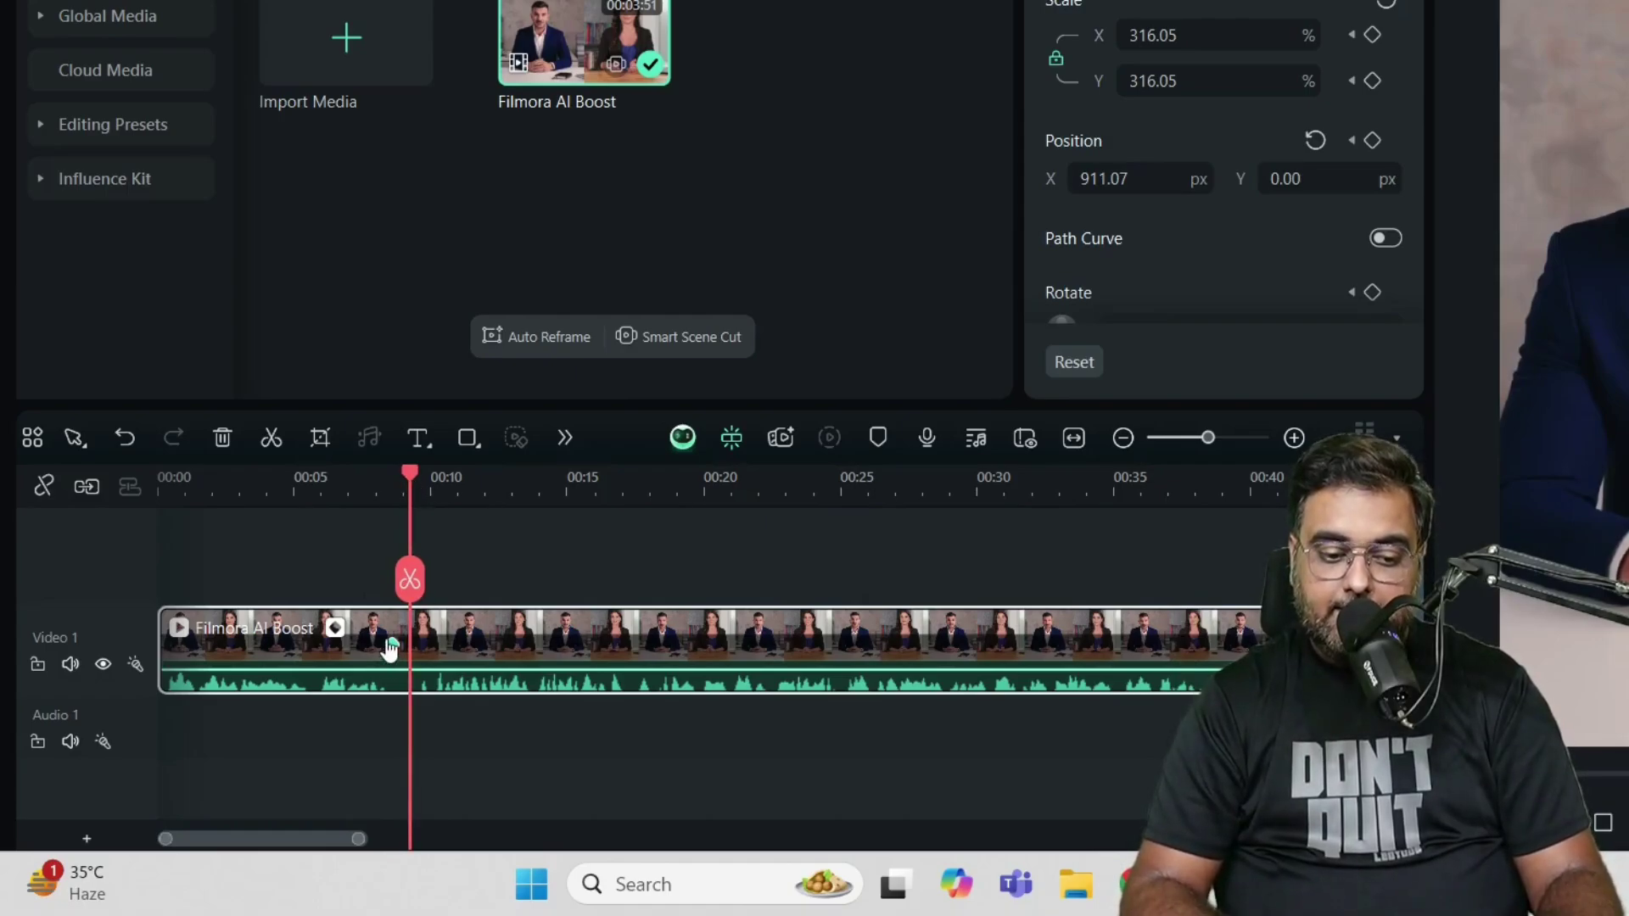
{"action": "left_click", "coordinate": [563, 438]}
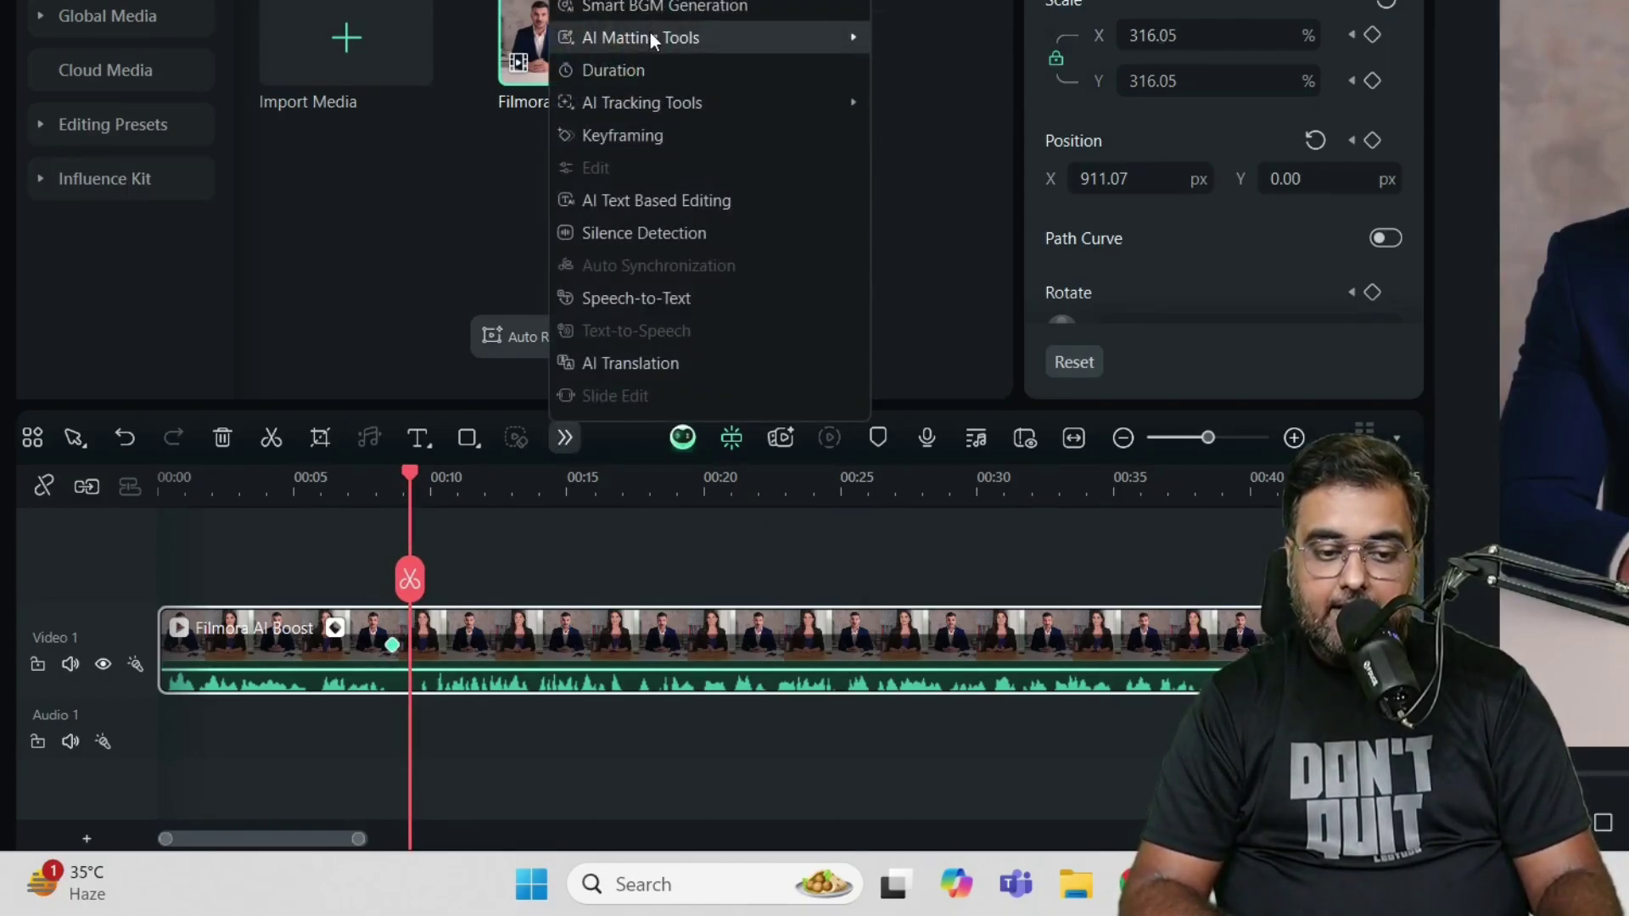
{"action": "left_click", "coordinate": [641, 129]}
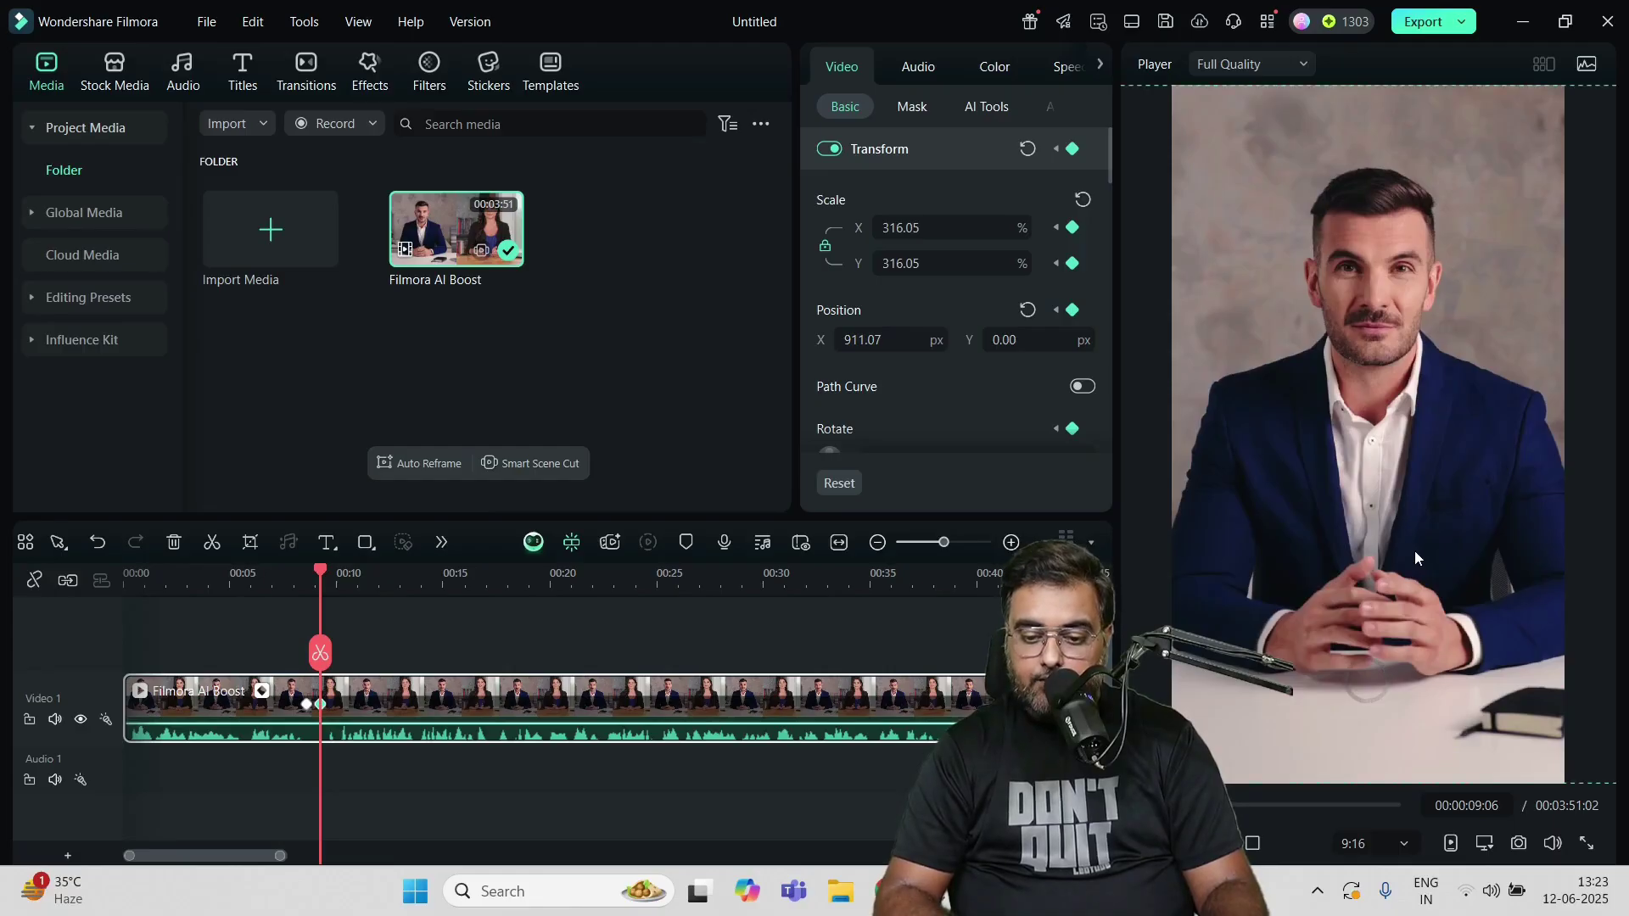
- Reframe the clip on the woman at X -827.18 px, then return to about 00:02
{"action": "left_click_drag", "start_coordinate": [1415, 558], "coordinate": [1111, 547]}
{"action": "left_click_drag", "start_coordinate": [1243, 552], "coordinate": [1217, 559]}
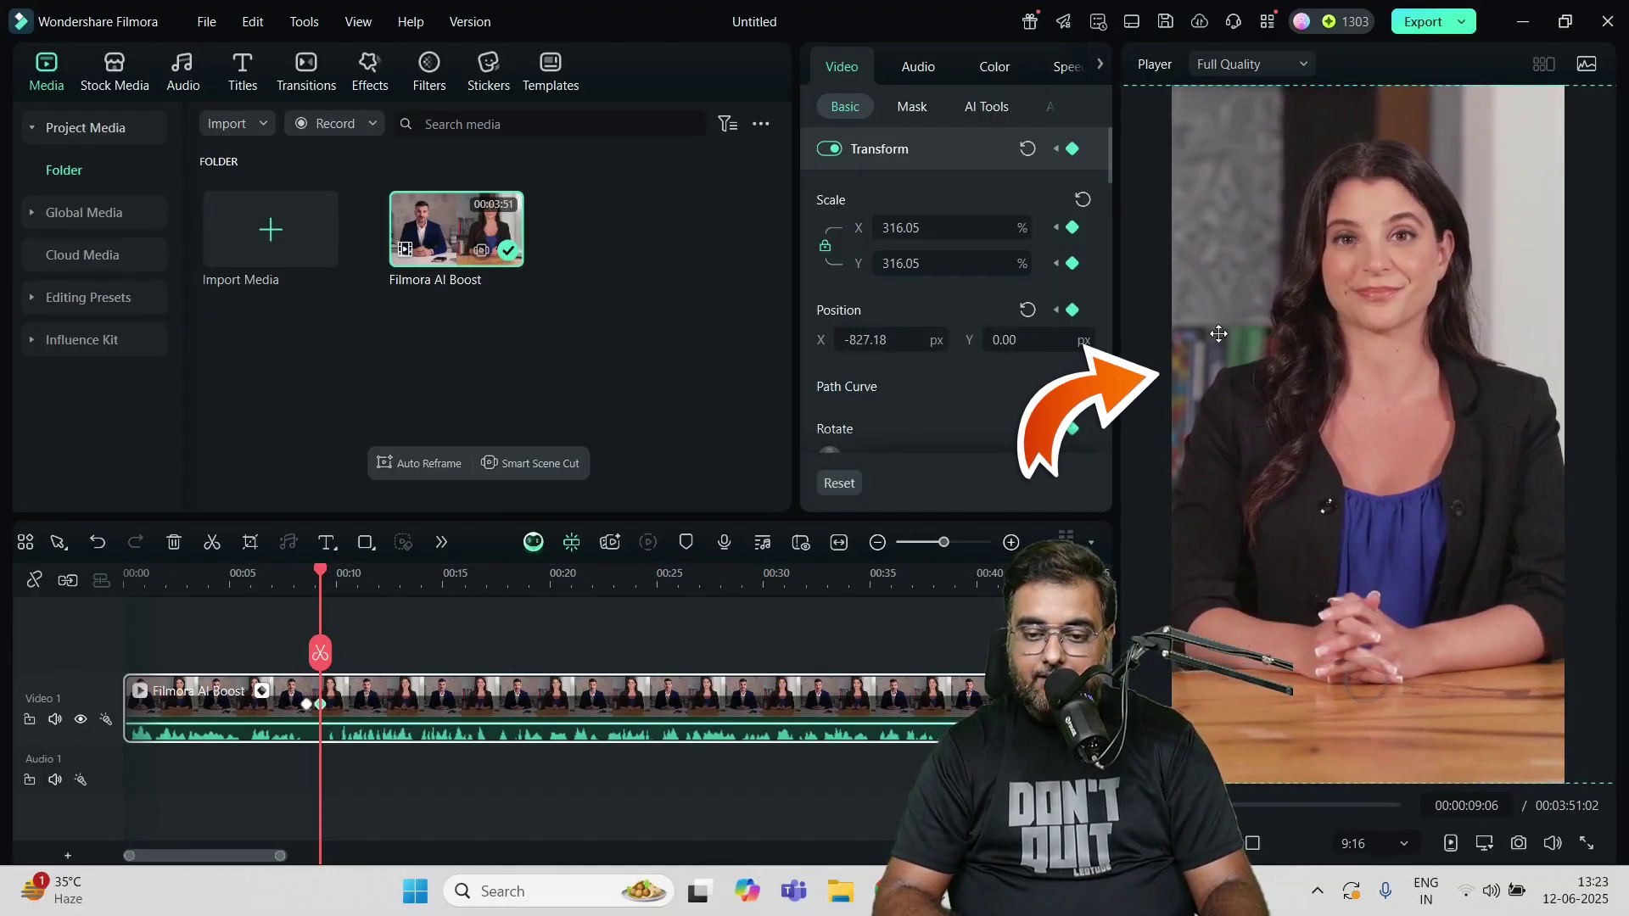
{"action": "left_click", "coordinate": [176, 575]}
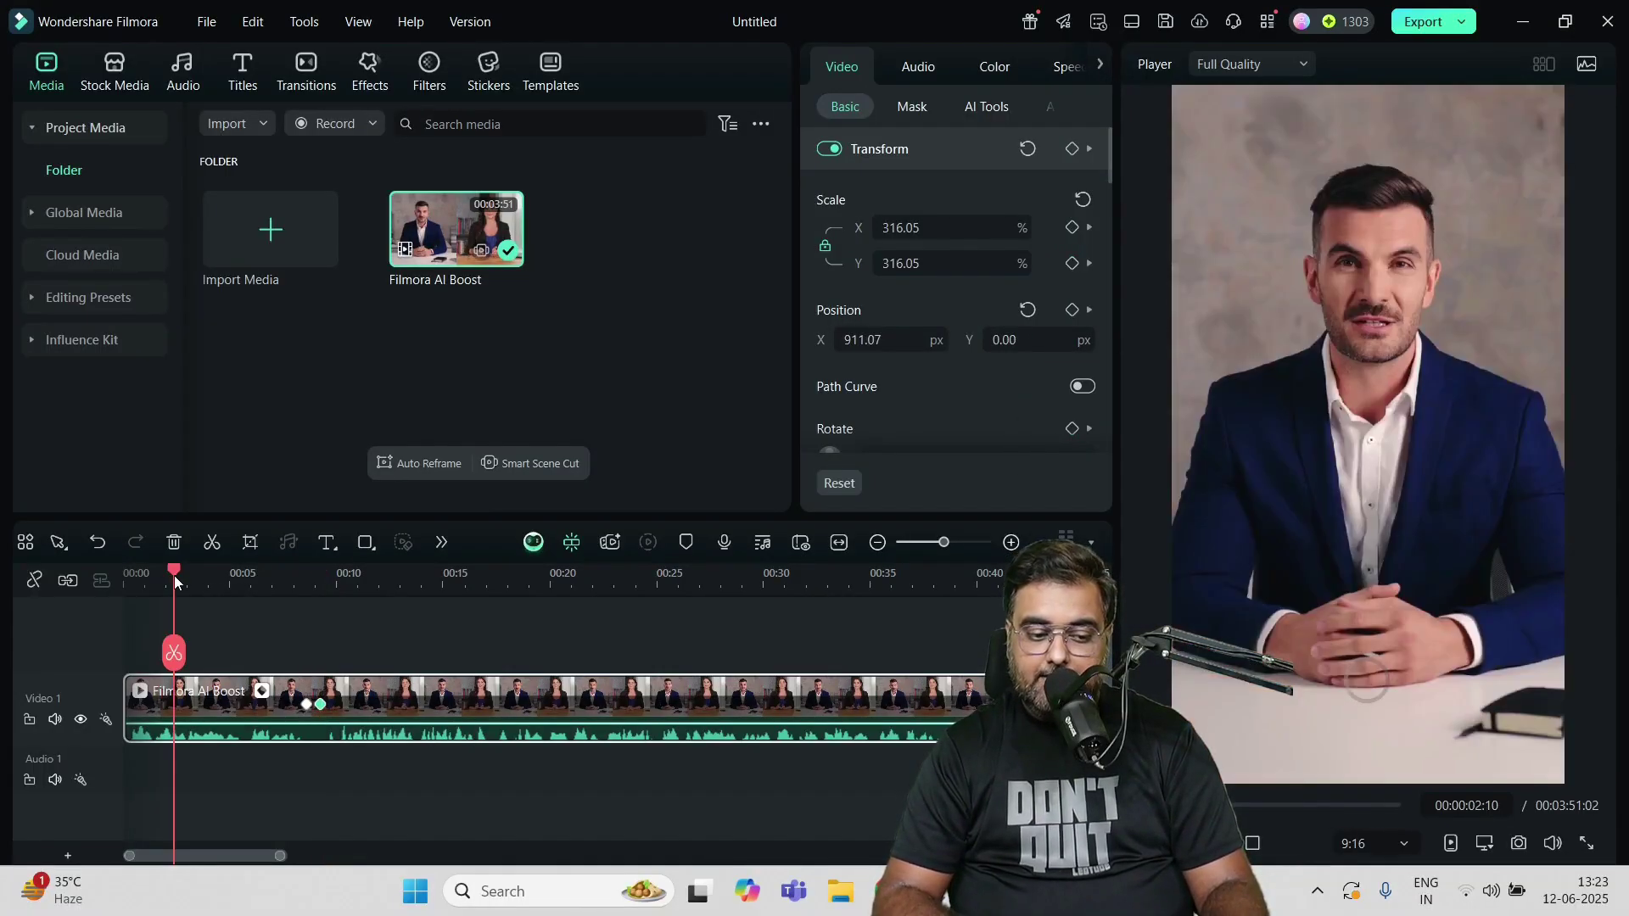
- Play back the speaker cut, then park the playhead near 00:00:16 with a brief preview
{"action": "key", "text": "space"}
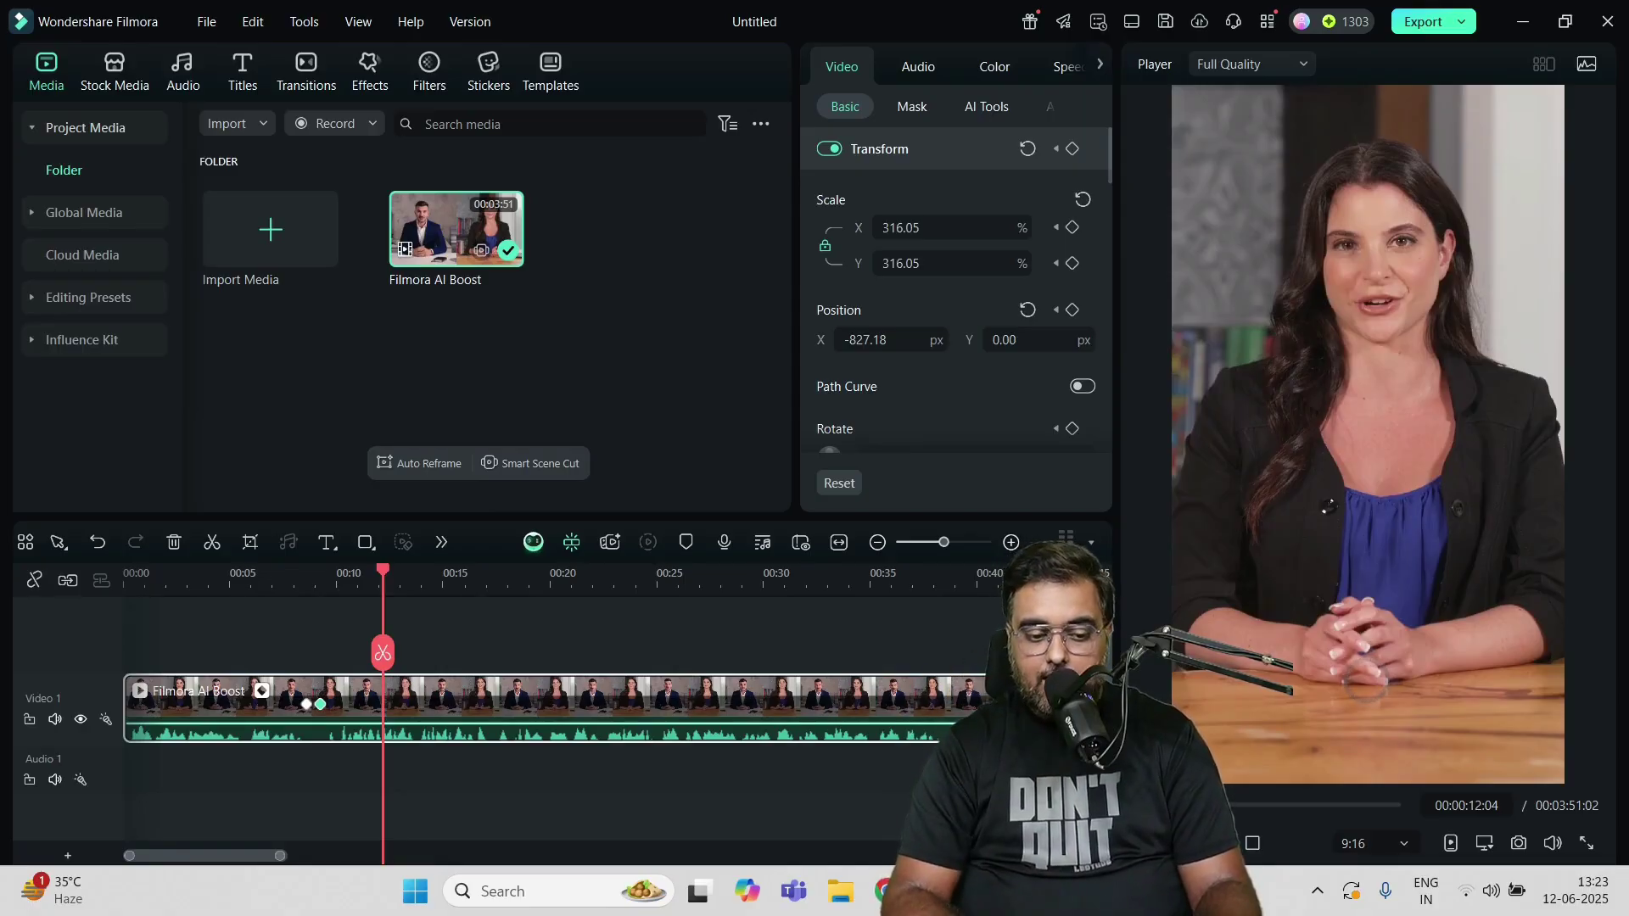
{"action": "left_click_drag", "start_coordinate": [384, 578], "coordinate": [474, 583]}
{"action": "key", "text": "space"}
{"action": "key", "text": "space"}
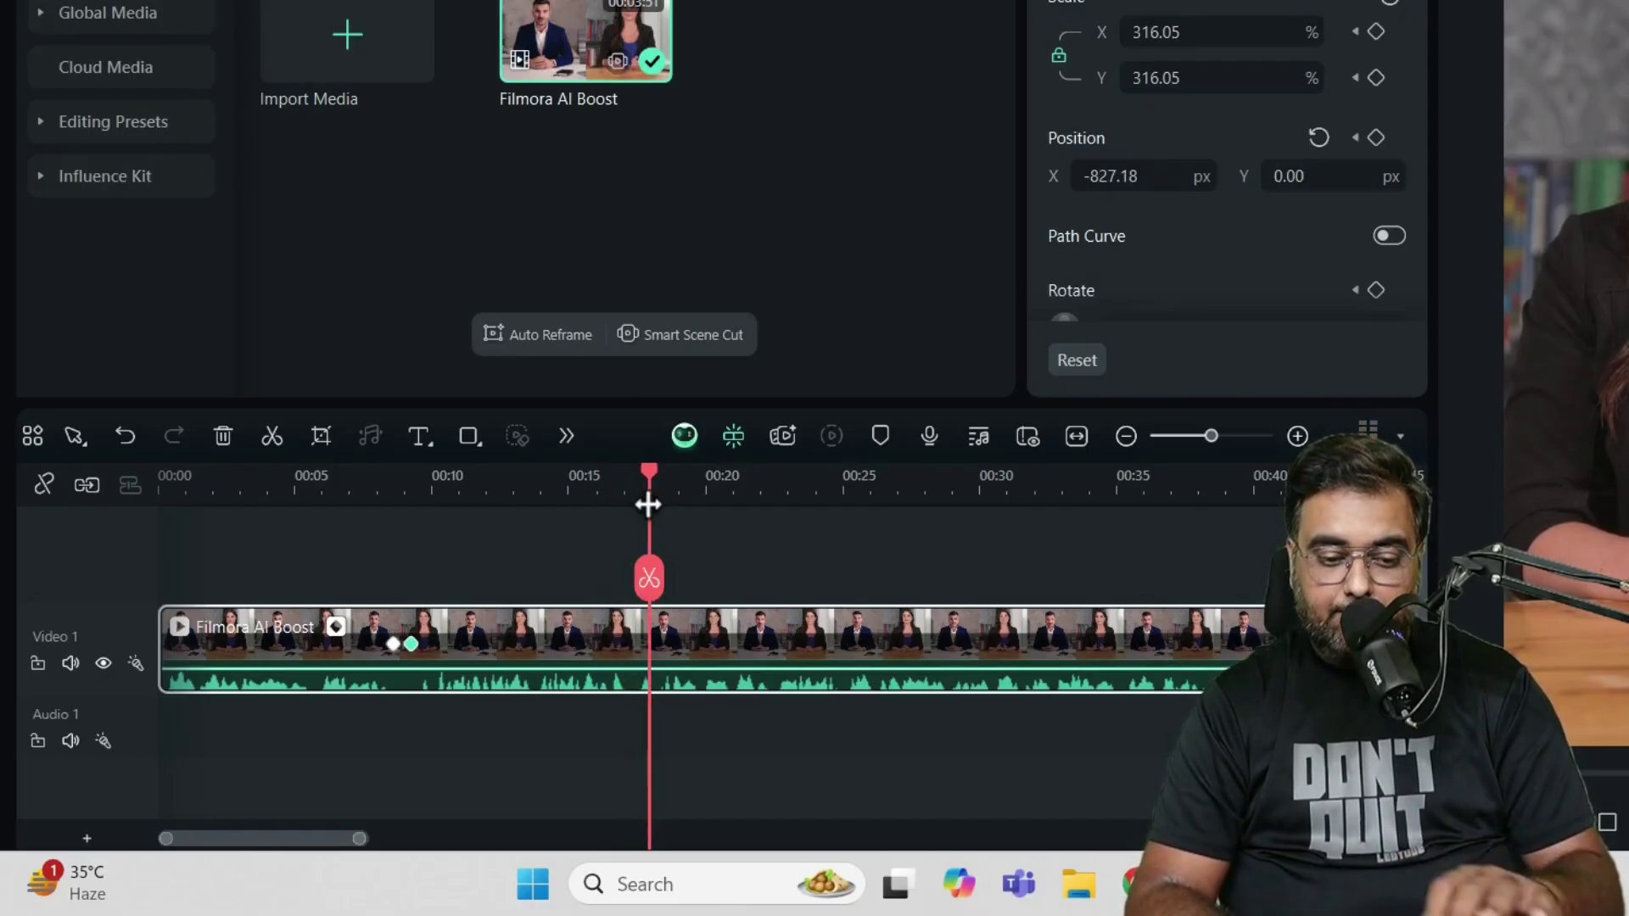
- Add a keyframe to the clip at about 16.5 seconds
{"action": "left_click_drag", "start_coordinate": [648, 496], "coordinate": [607, 493]}
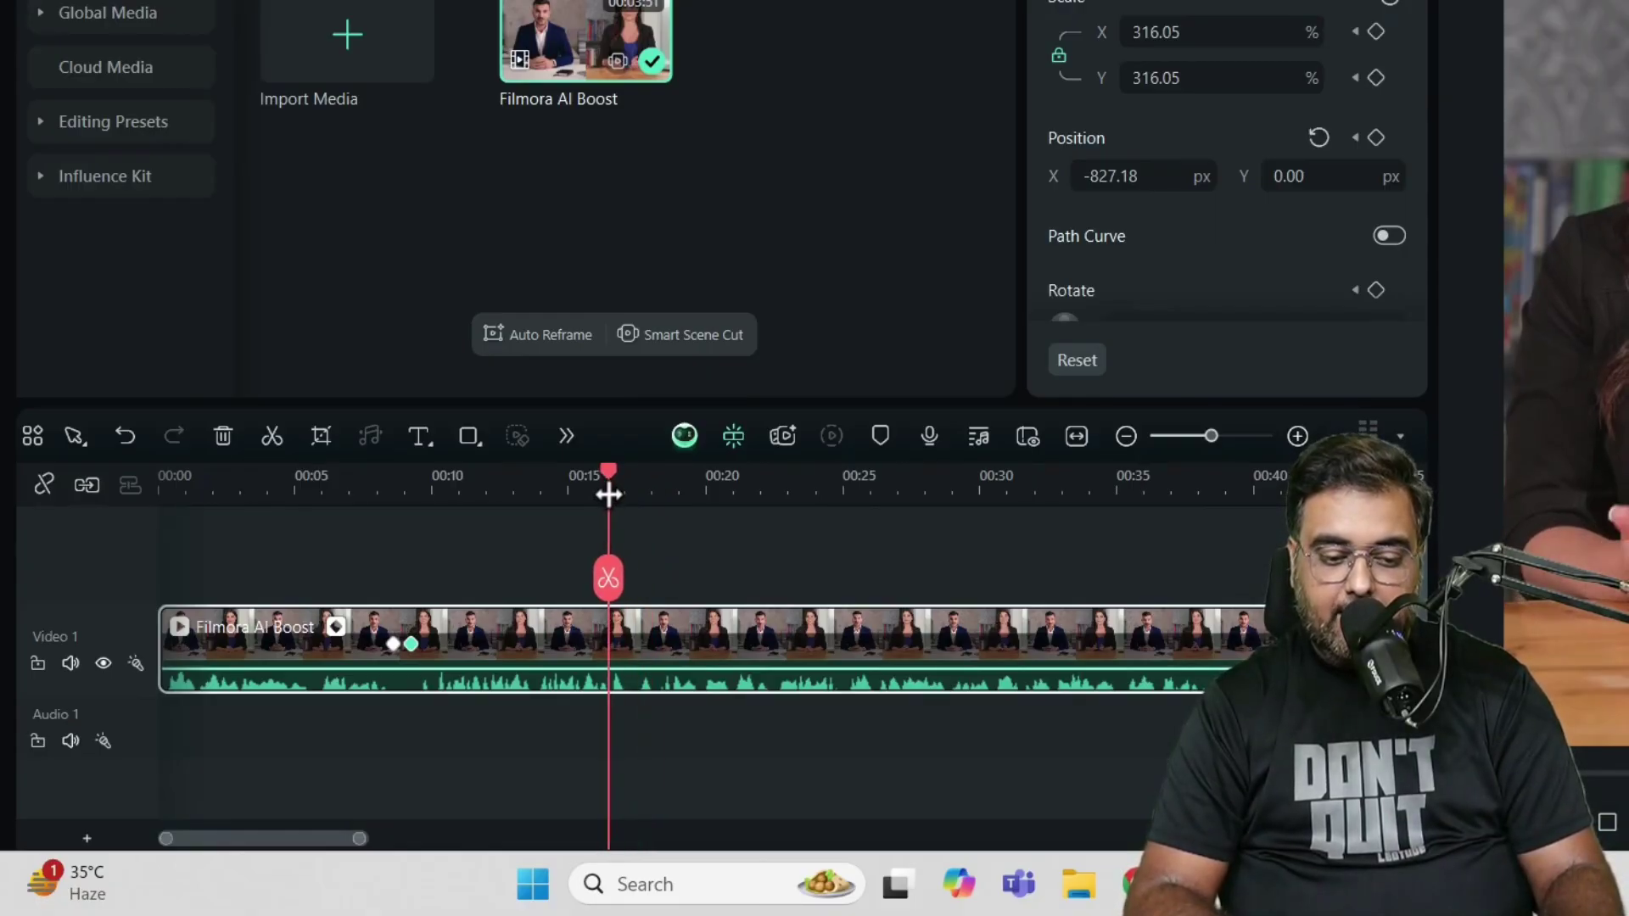
{"action": "left_click", "coordinate": [566, 437]}
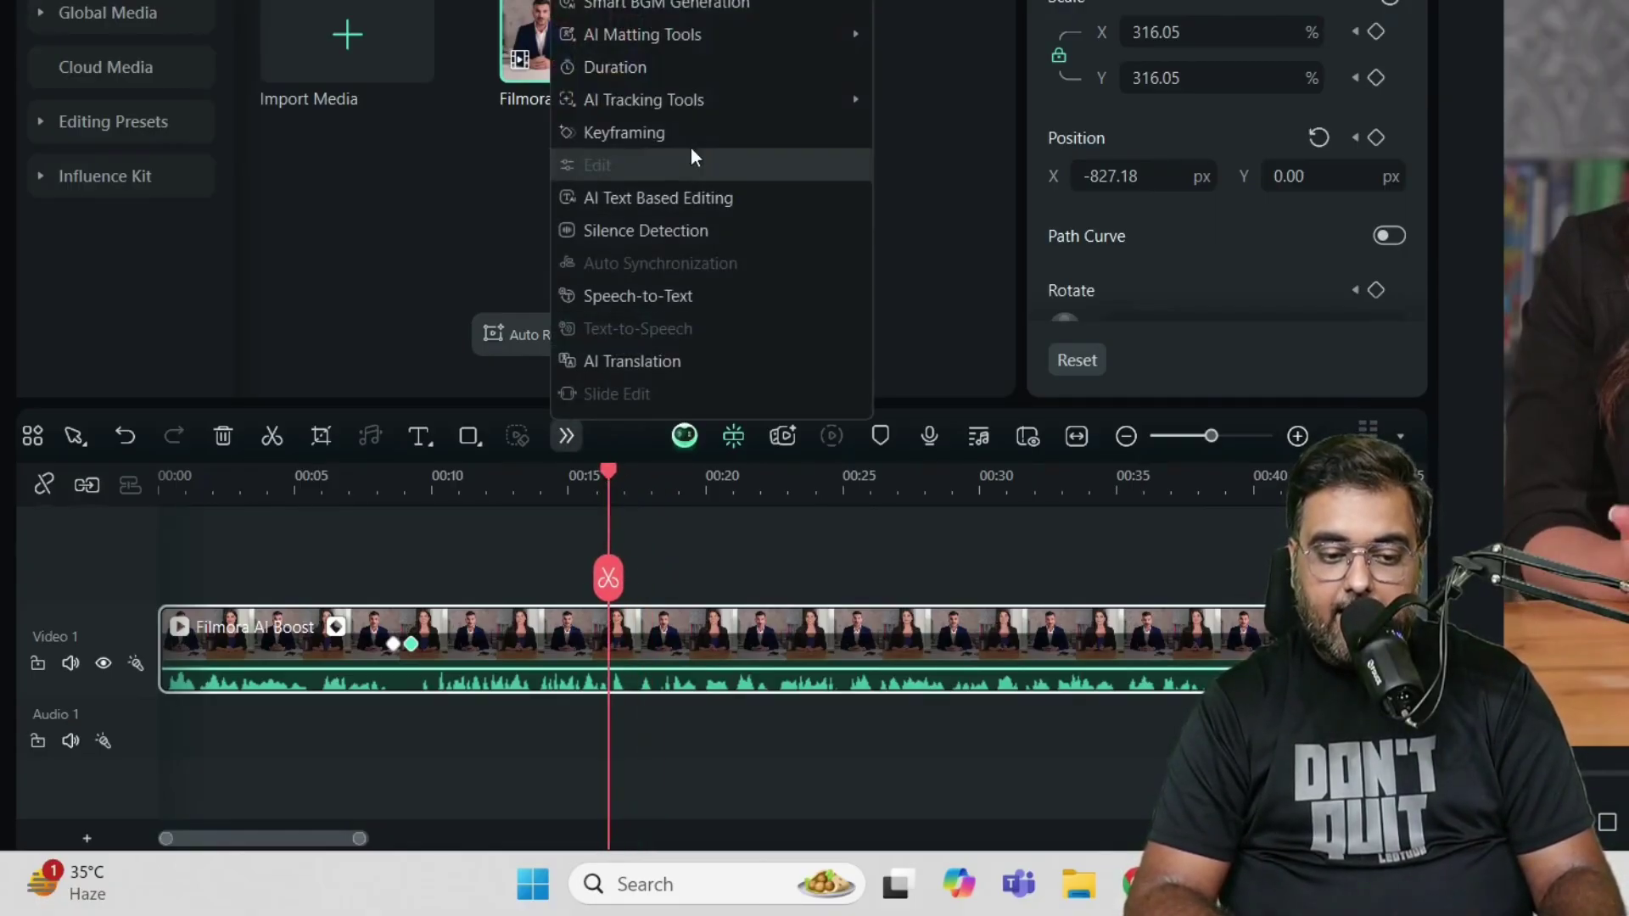
{"action": "left_click", "coordinate": [683, 132]}
{"action": "left_click_drag", "start_coordinate": [604, 471], "coordinate": [613, 477]}
{"action": "left_click", "coordinate": [566, 435]}
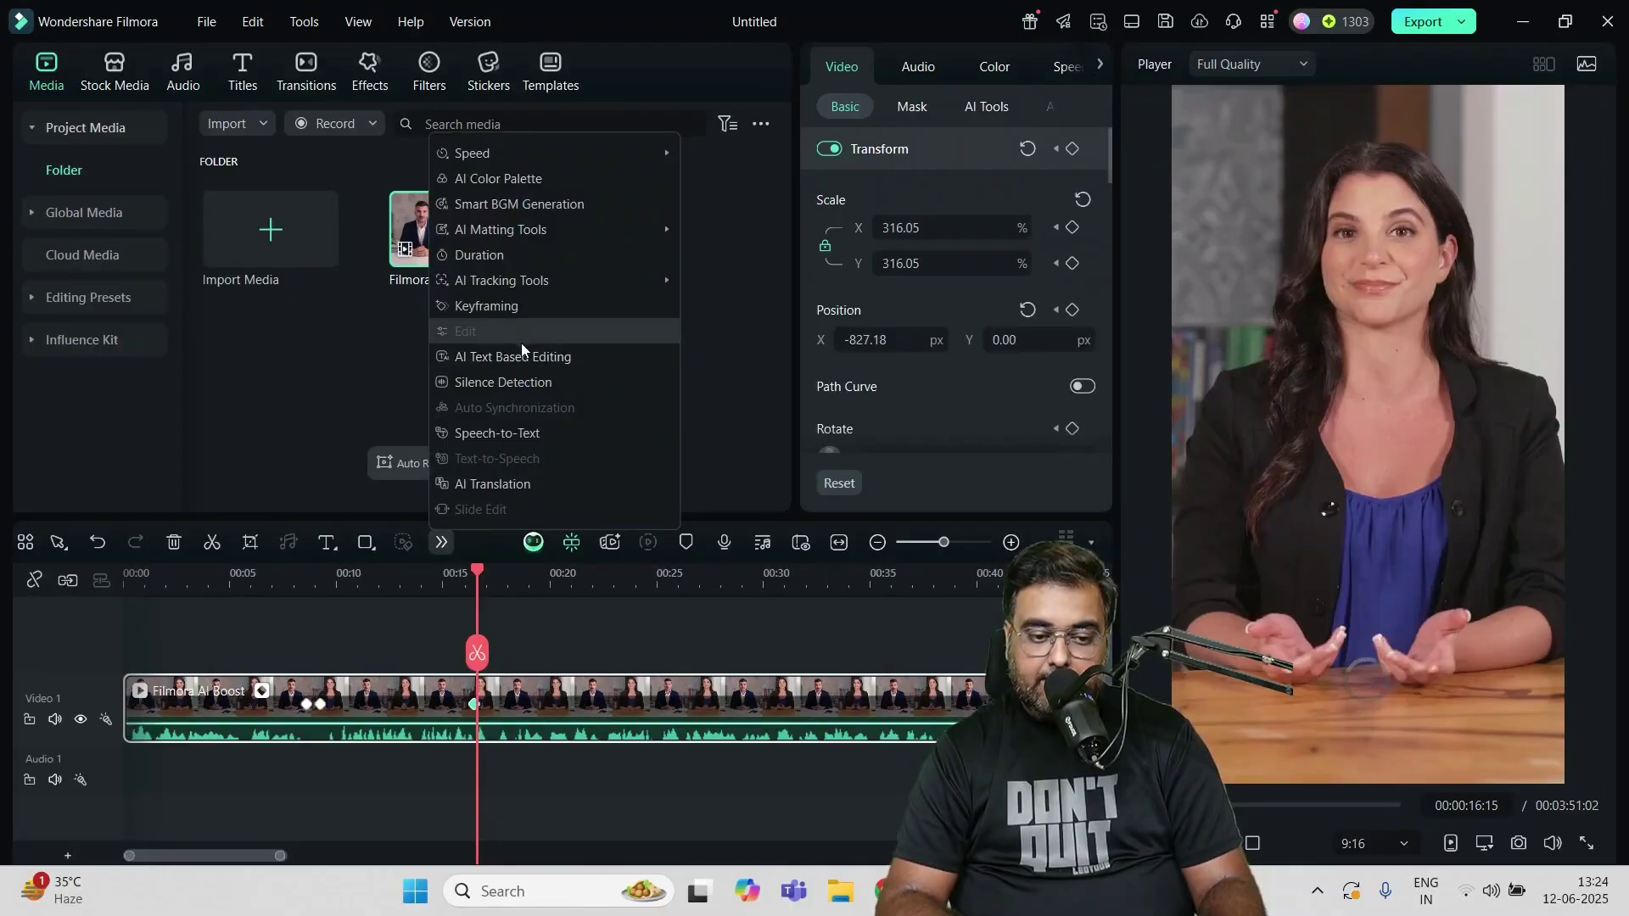
{"action": "left_click", "coordinate": [507, 312]}
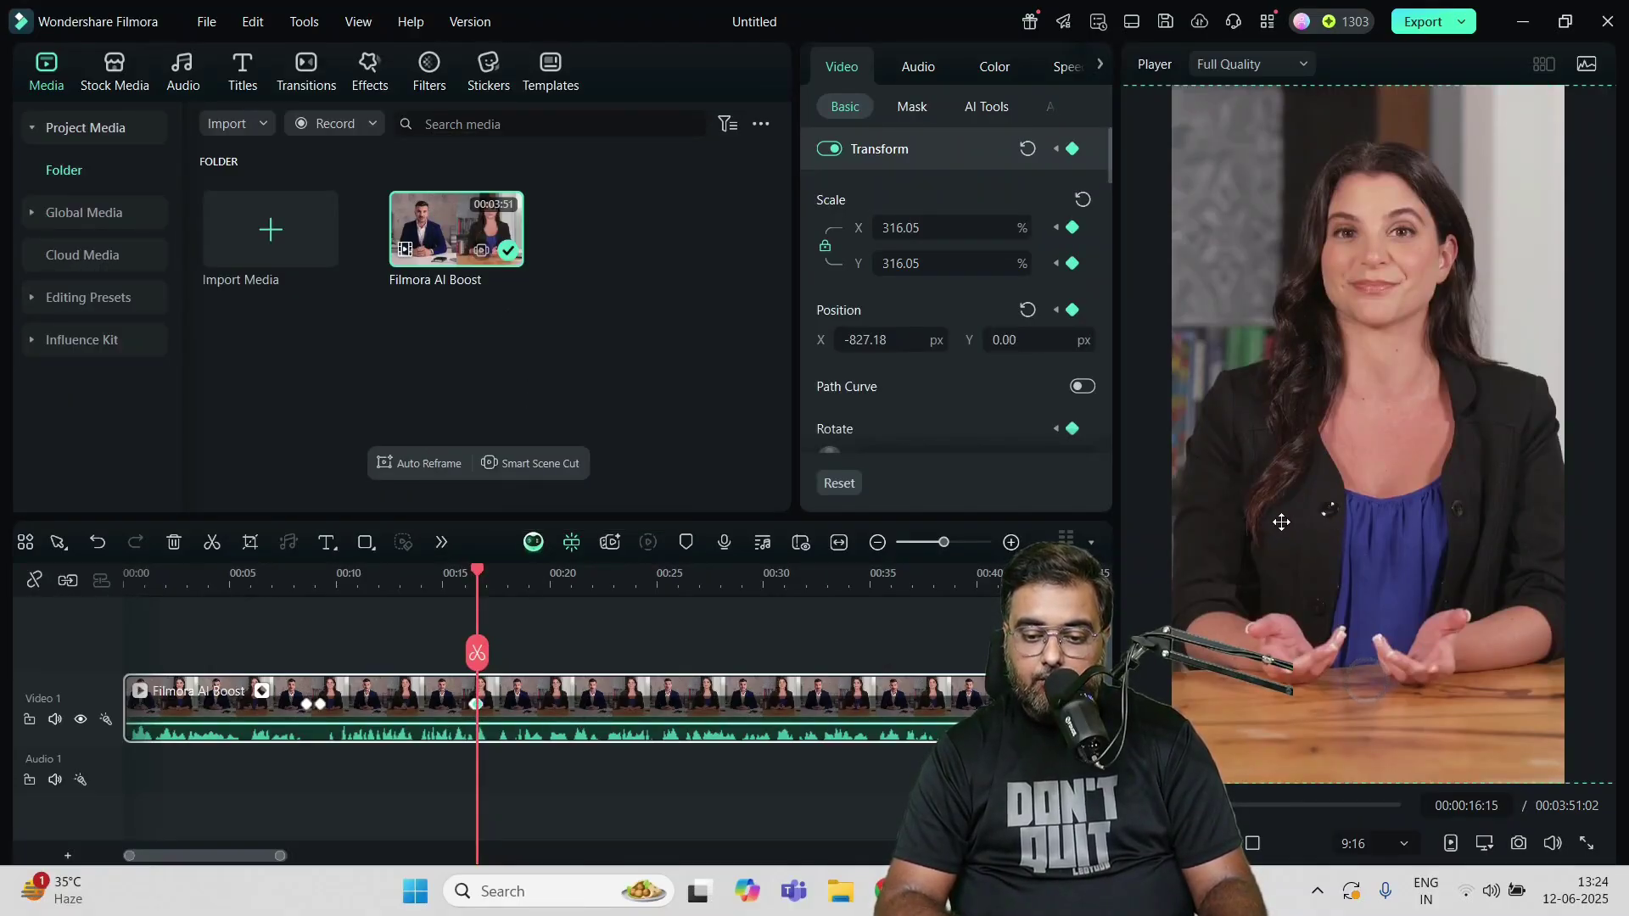
- Reframe the clip on the man at X 925.05 px and play from 15 seconds
{"action": "left_click_drag", "start_coordinate": [1281, 521], "coordinate": [1383, 519]}
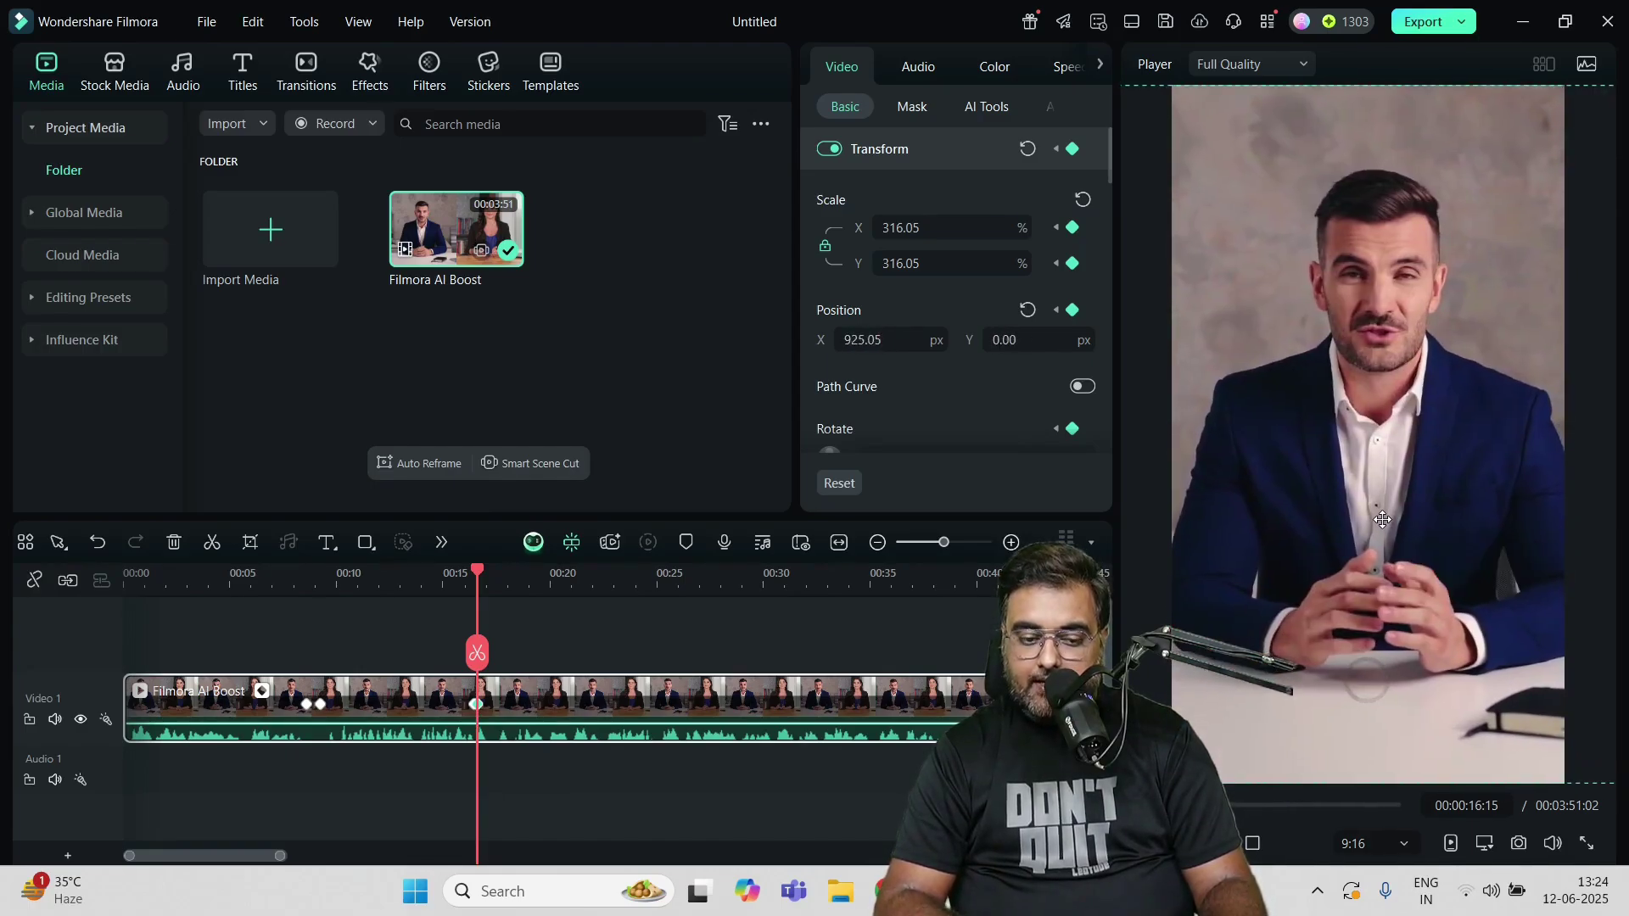
{"action": "left_click", "coordinate": [452, 583]}
{"action": "key", "text": "space"}
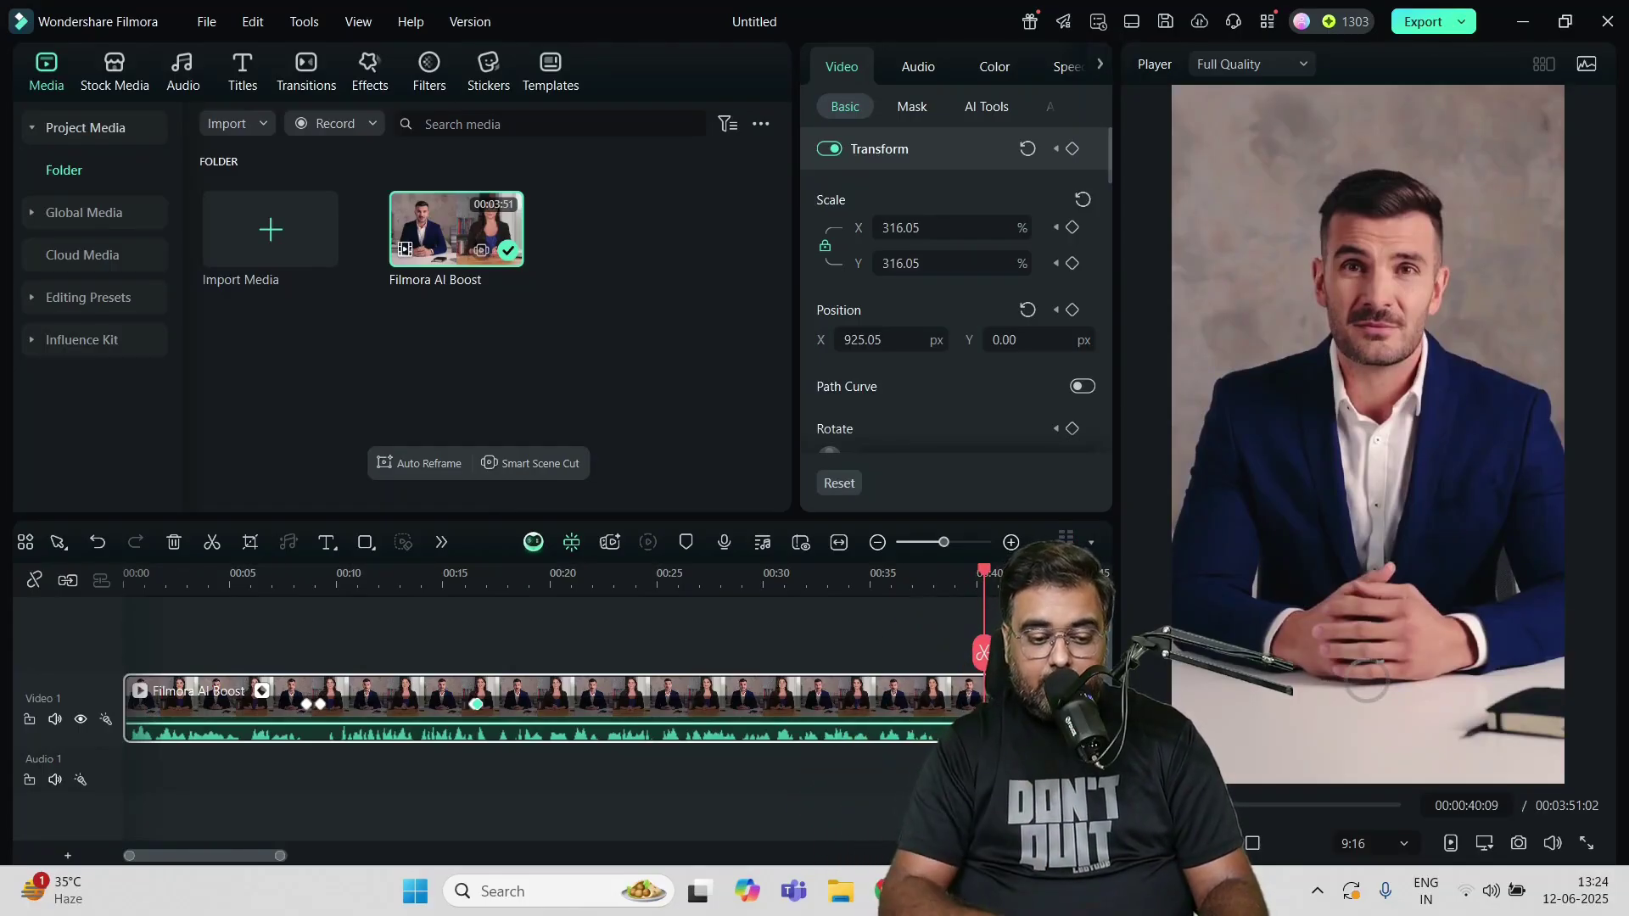
- Copy the keyframe near 00:00:08
{"action": "left_click", "coordinate": [321, 705]}
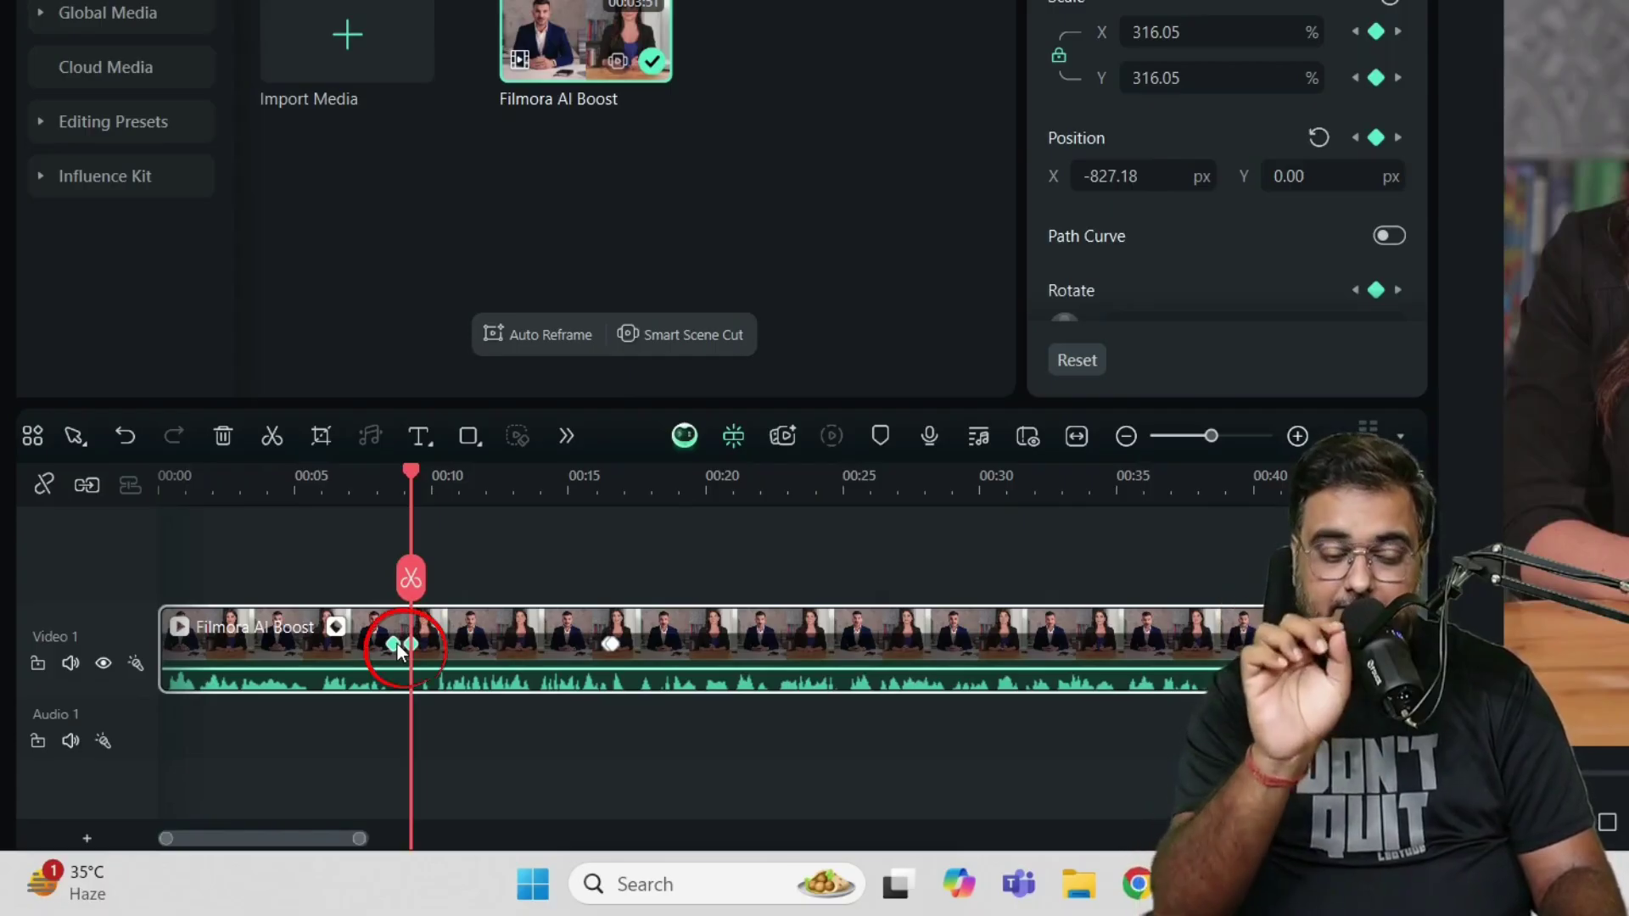
{"action": "right_click", "coordinate": [397, 644]}
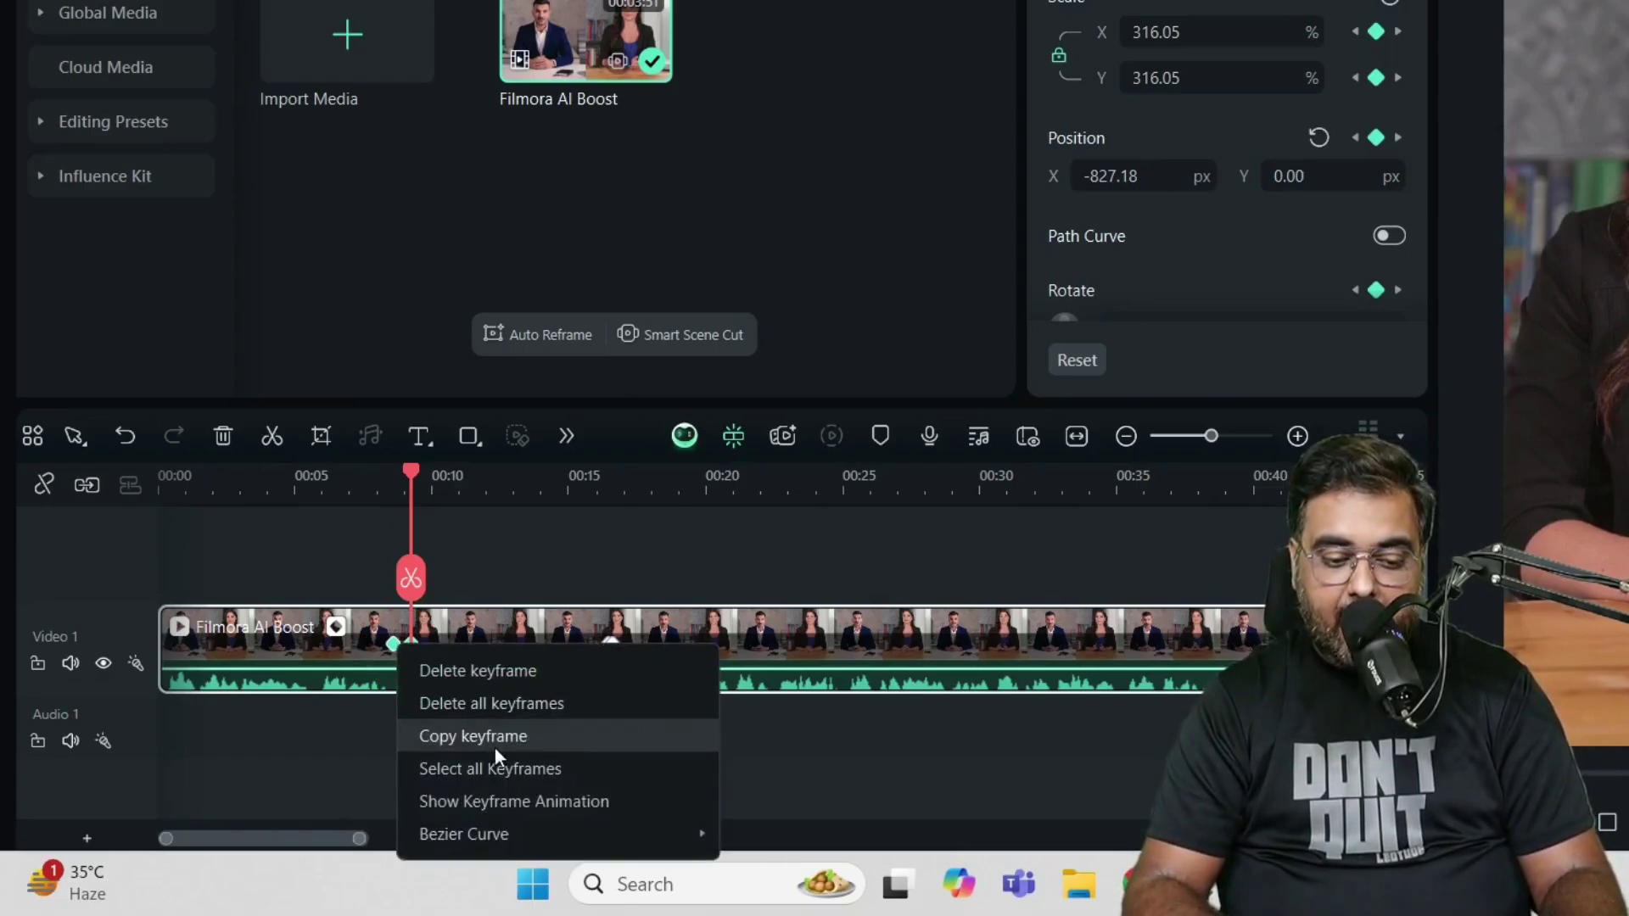
{"action": "left_click", "coordinate": [518, 735]}
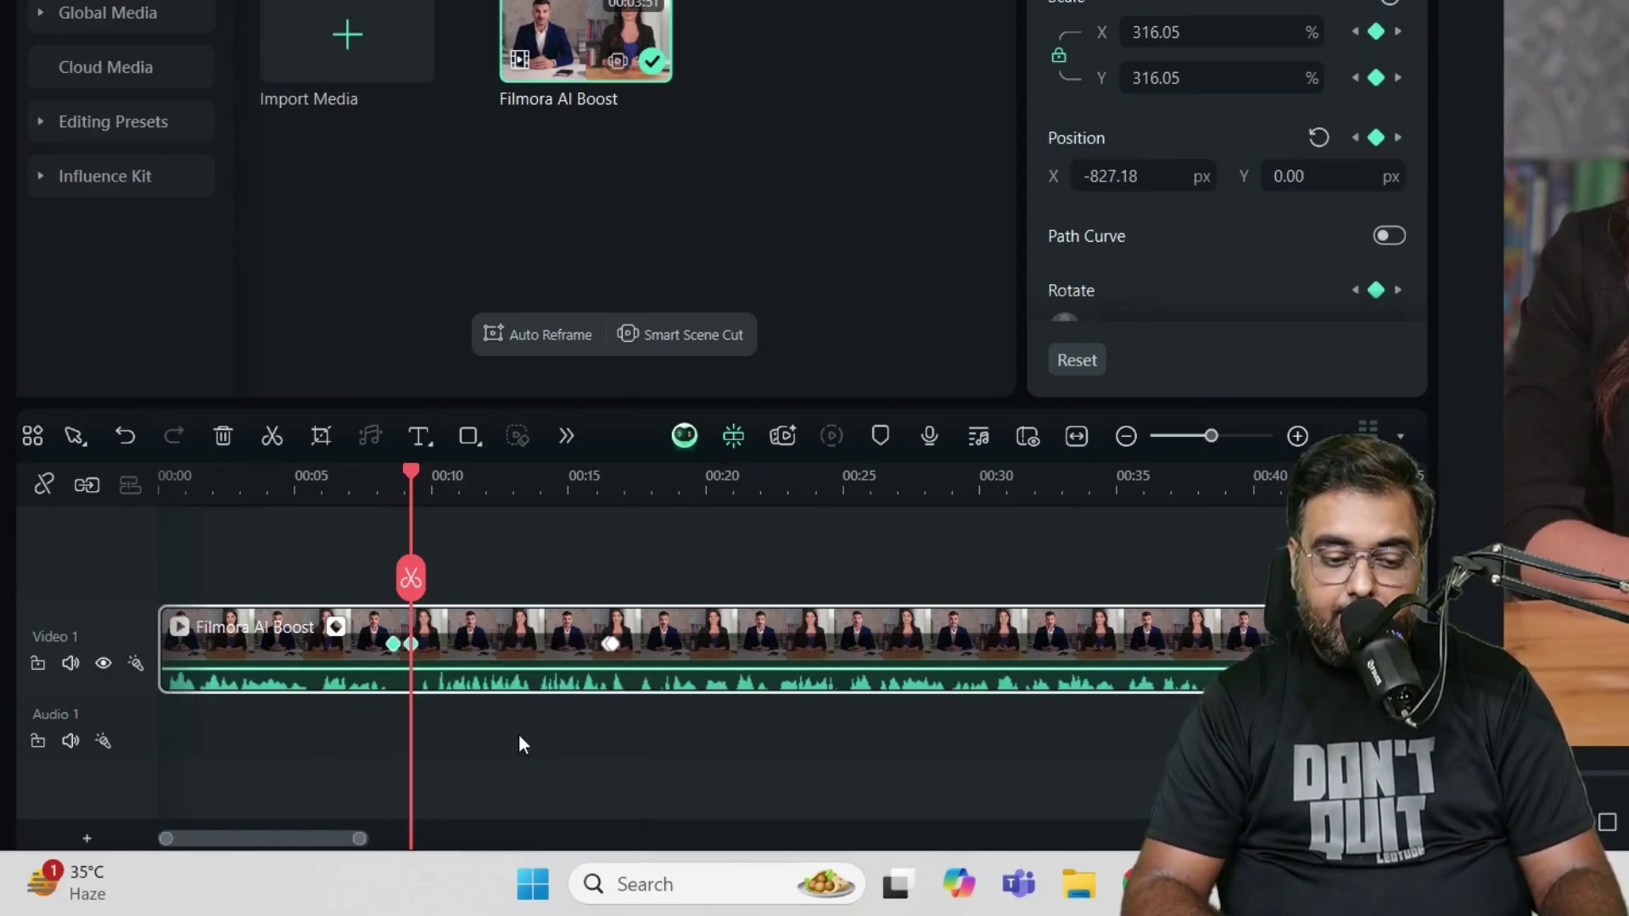
- Paste the keyframe at 00:00:38:09 and play from 37:14 to check the cut
{"action": "left_click", "coordinate": [1218, 482]}
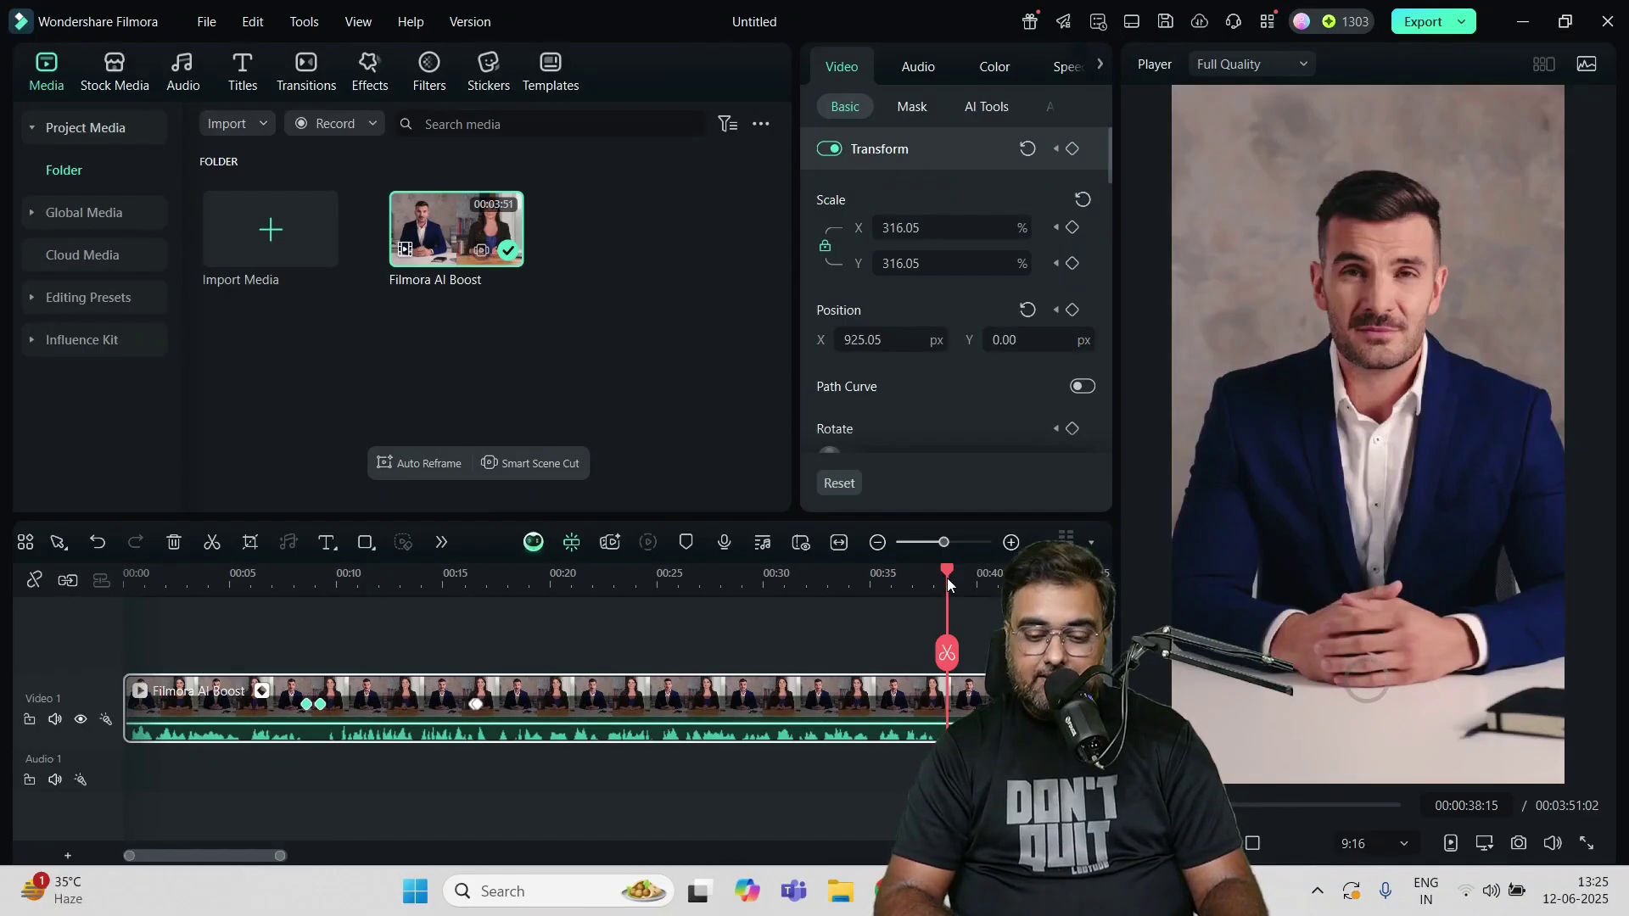
{"action": "left_click", "coordinate": [942, 576]}
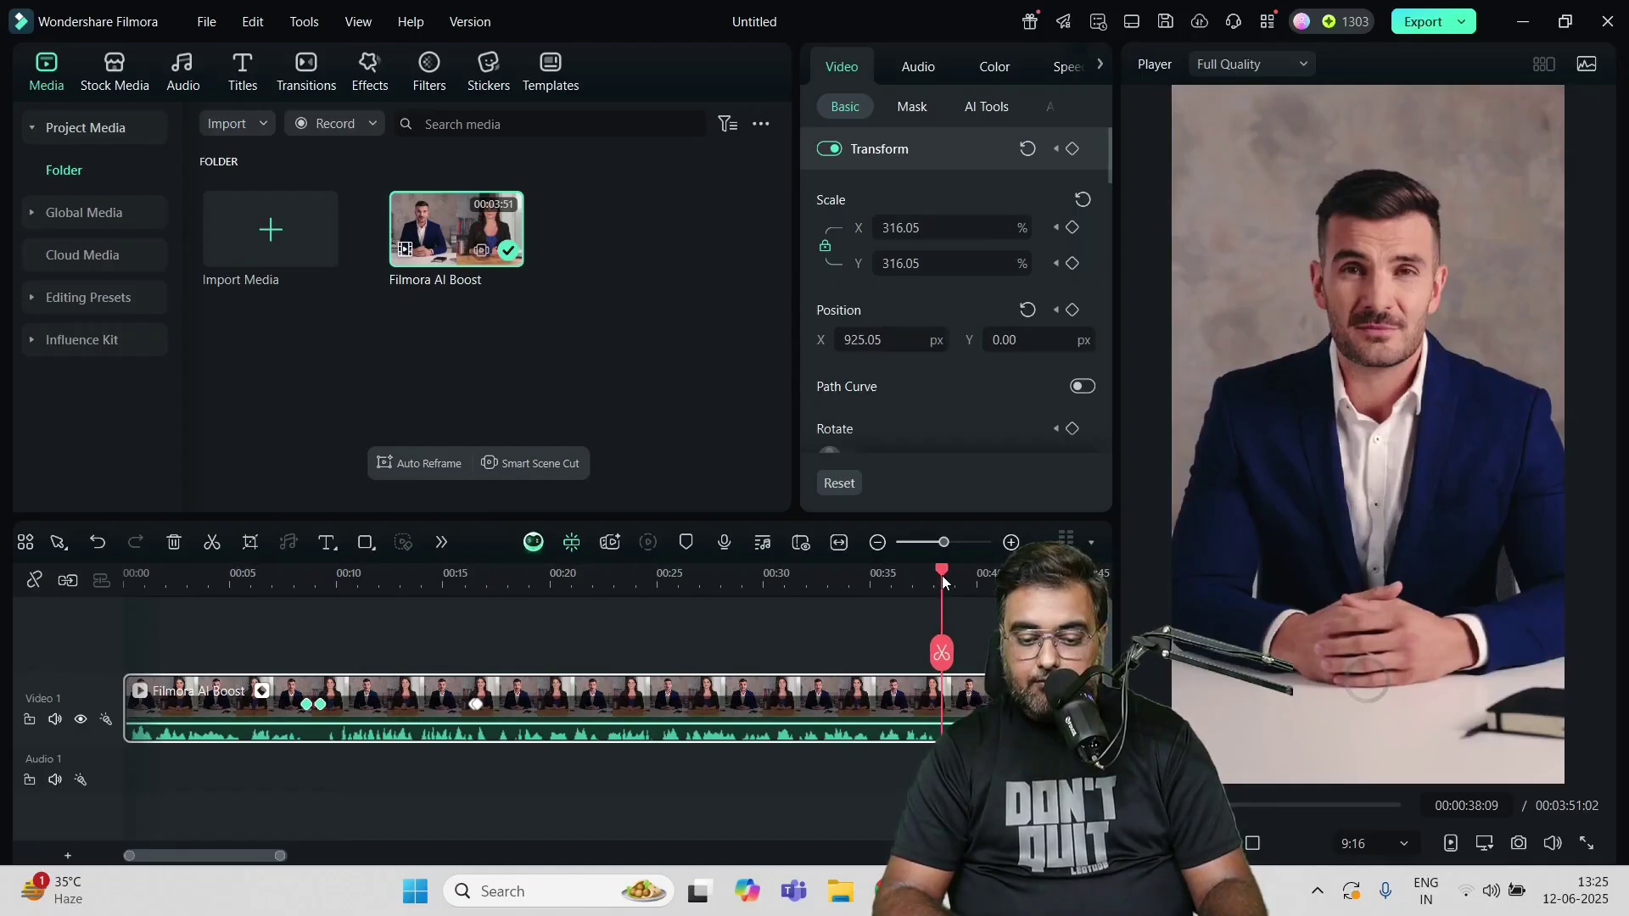
{"action": "right_click", "coordinate": [940, 697]}
{"action": "scroll", "coordinate": [1060, 764], "scroll_direction": "down", "scroll_amount": 2}
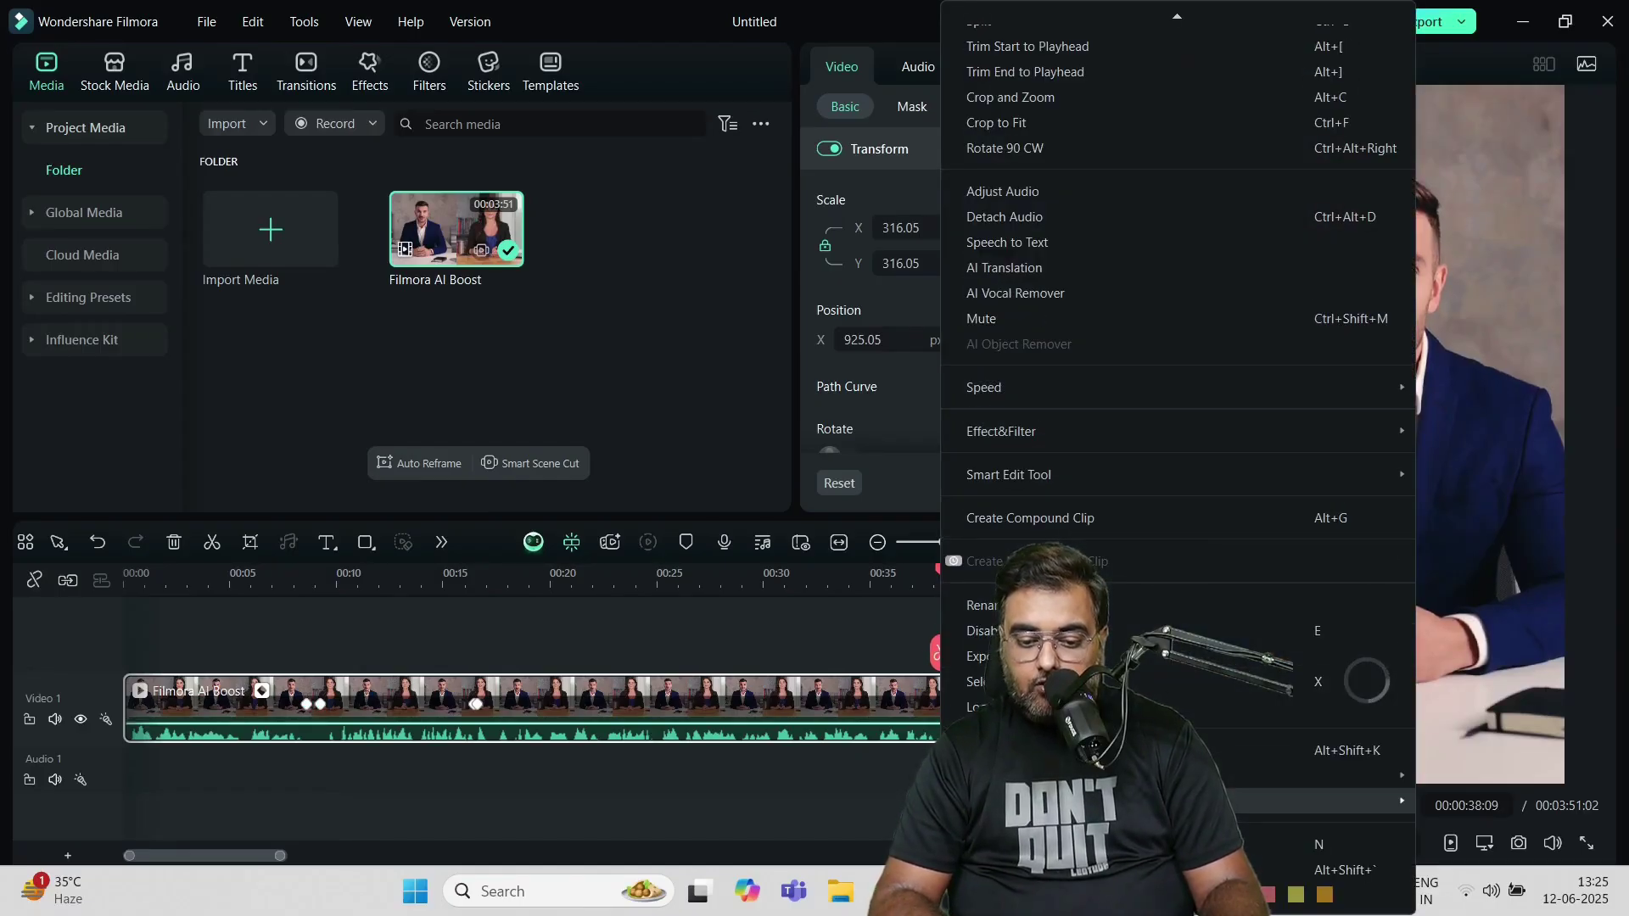
{"action": "mouse_move", "coordinate": [1103, 801]}
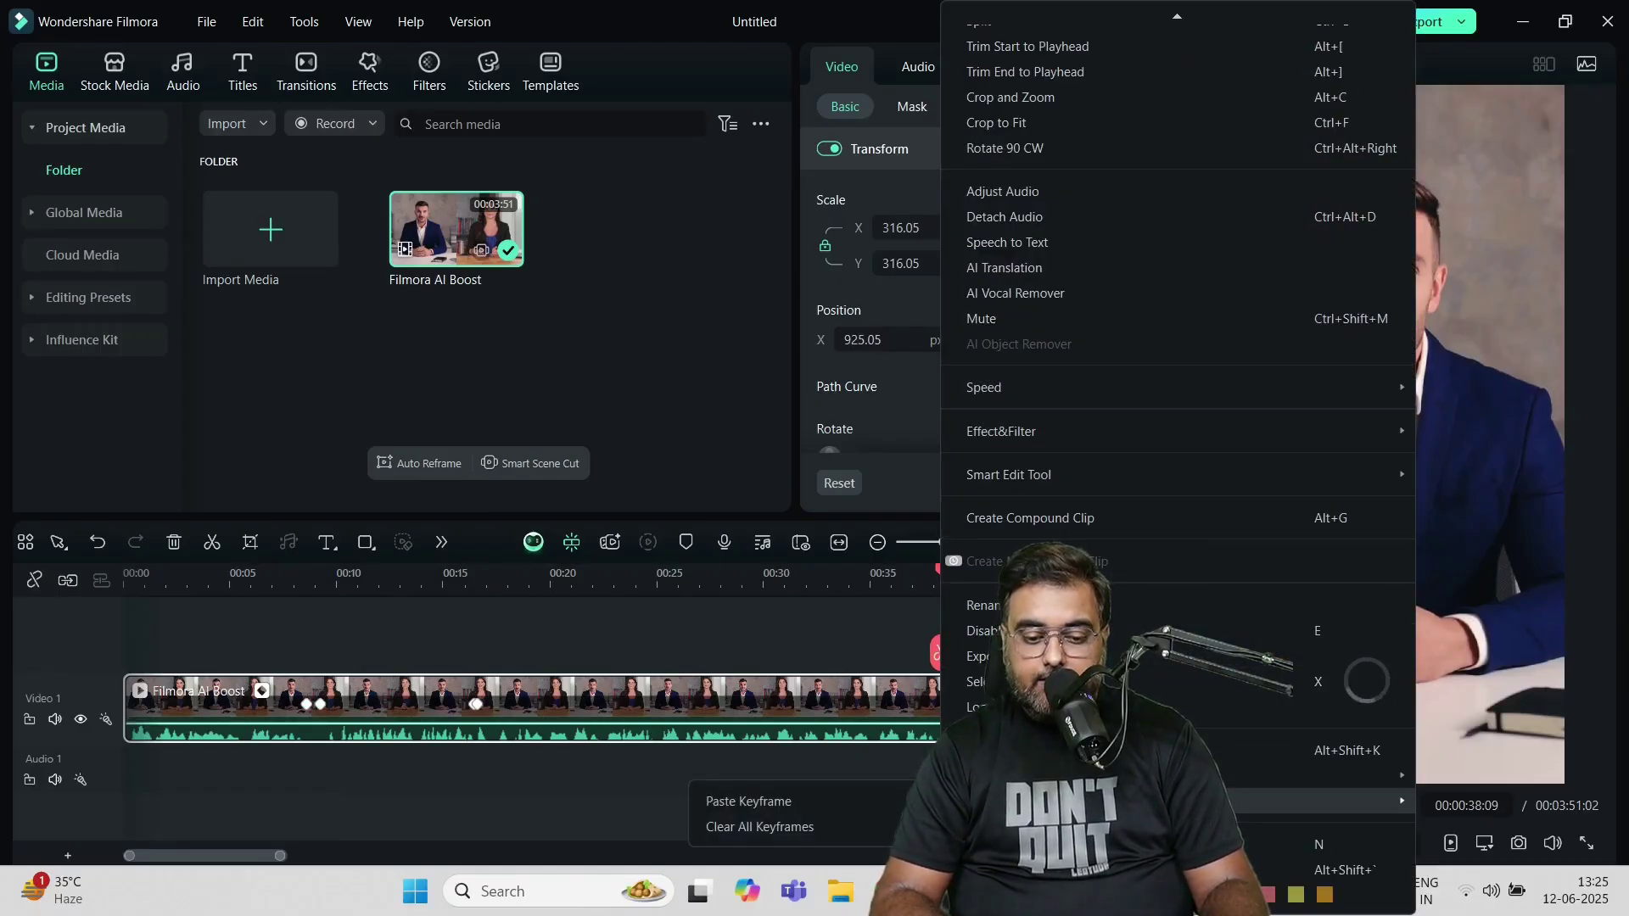
{"action": "left_click", "coordinate": [819, 801]}
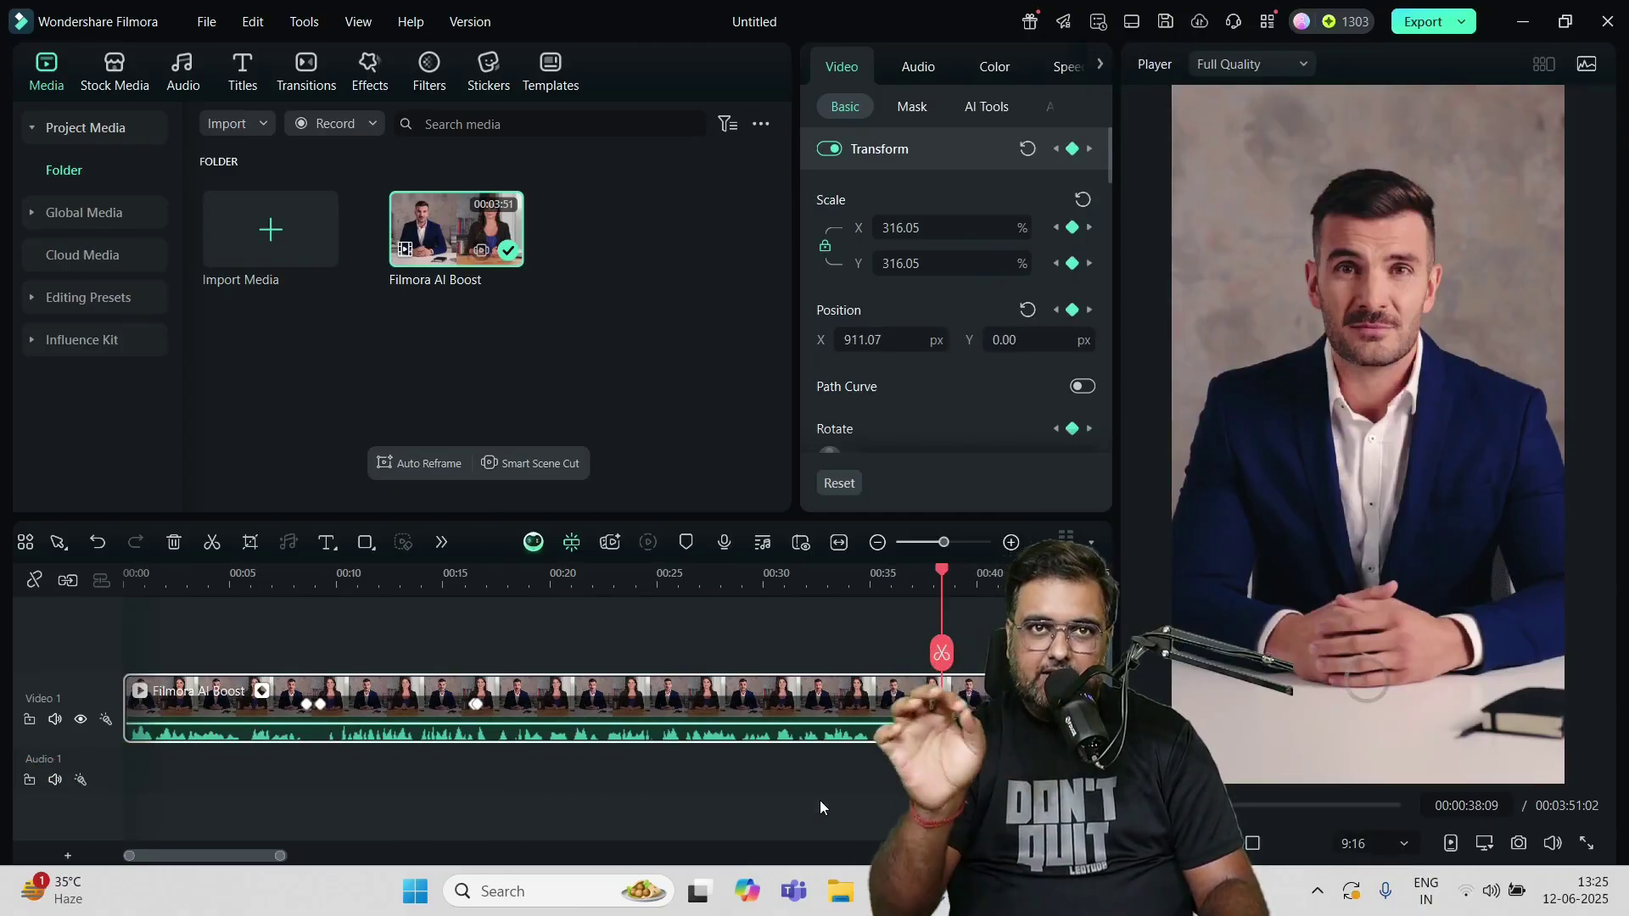
{"action": "left_click", "coordinate": [925, 573]}
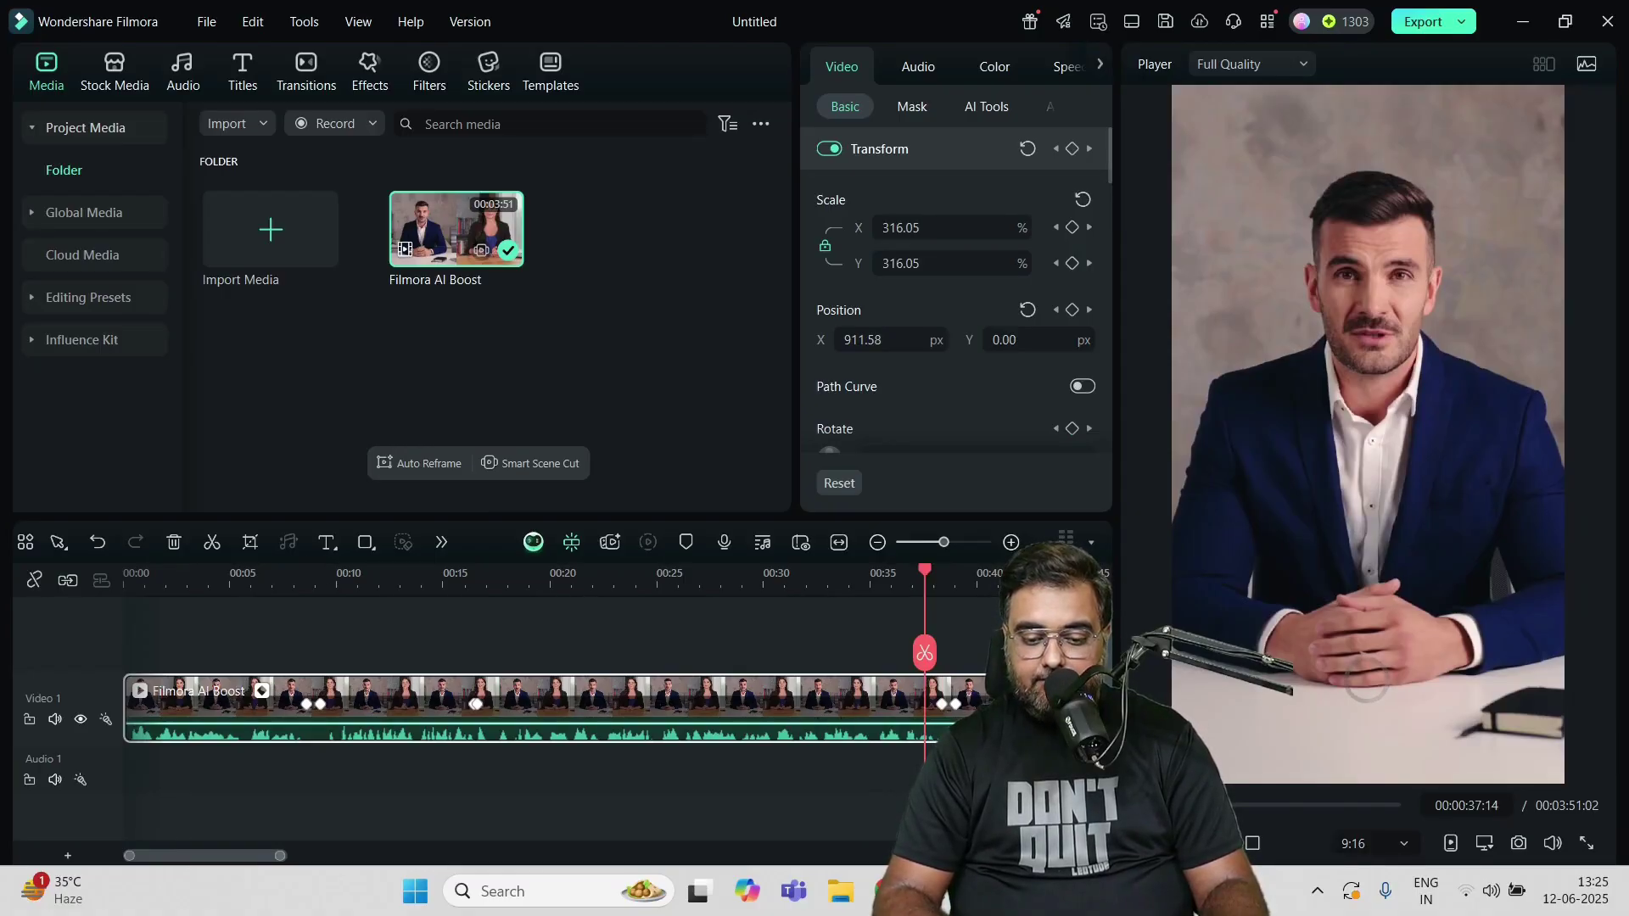
{"action": "key", "text": "space"}
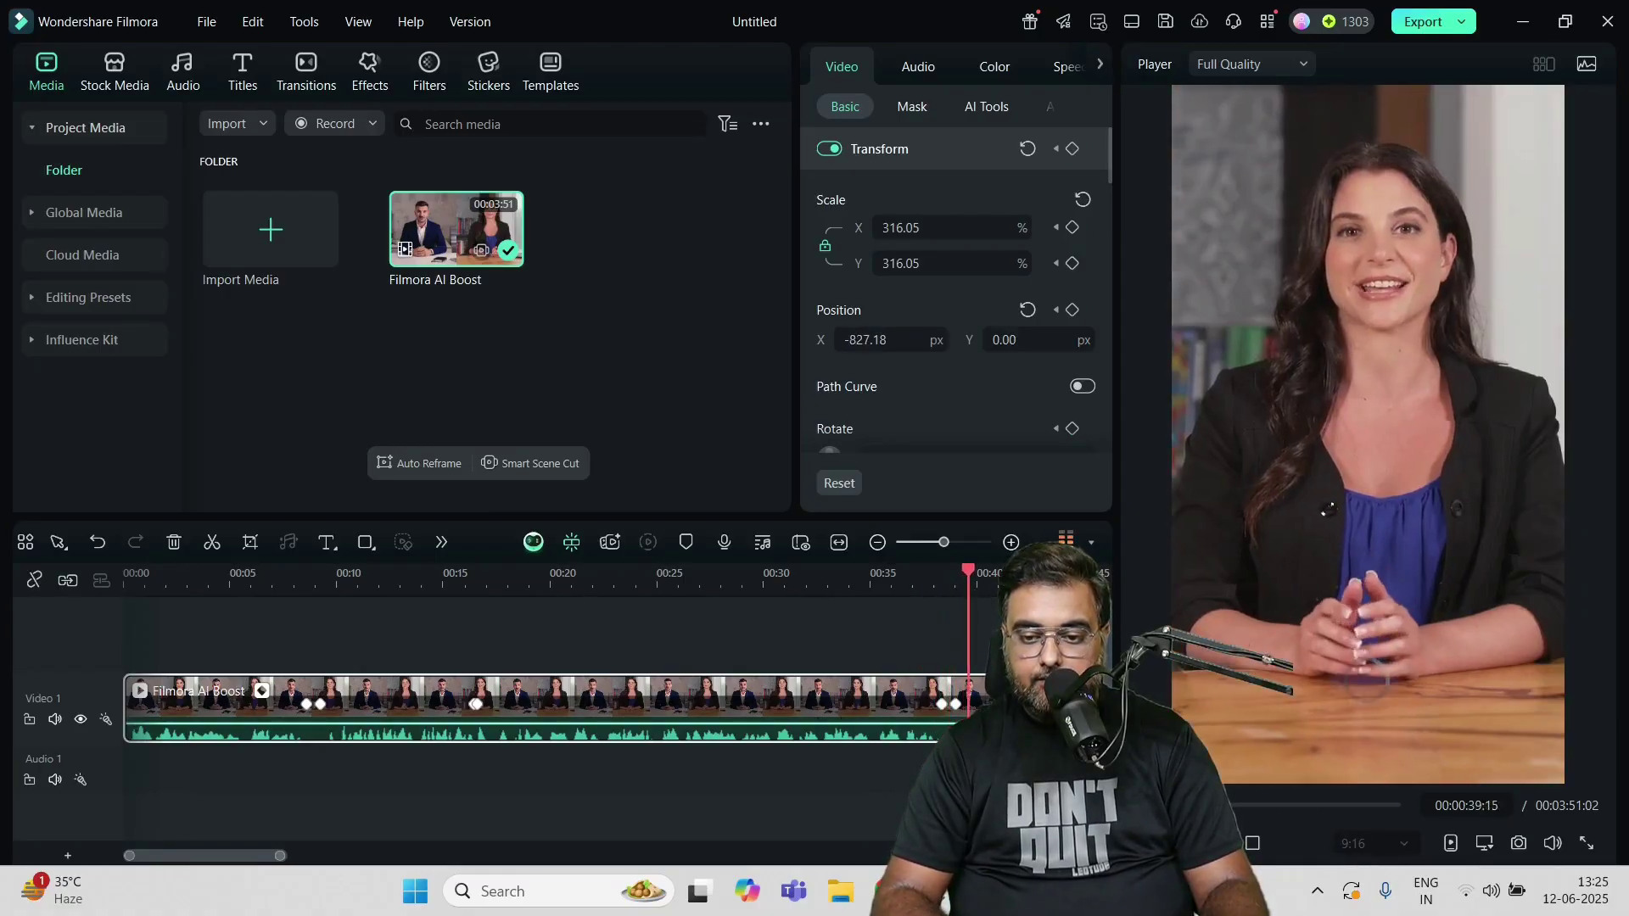
{"action": "key", "text": "space"}
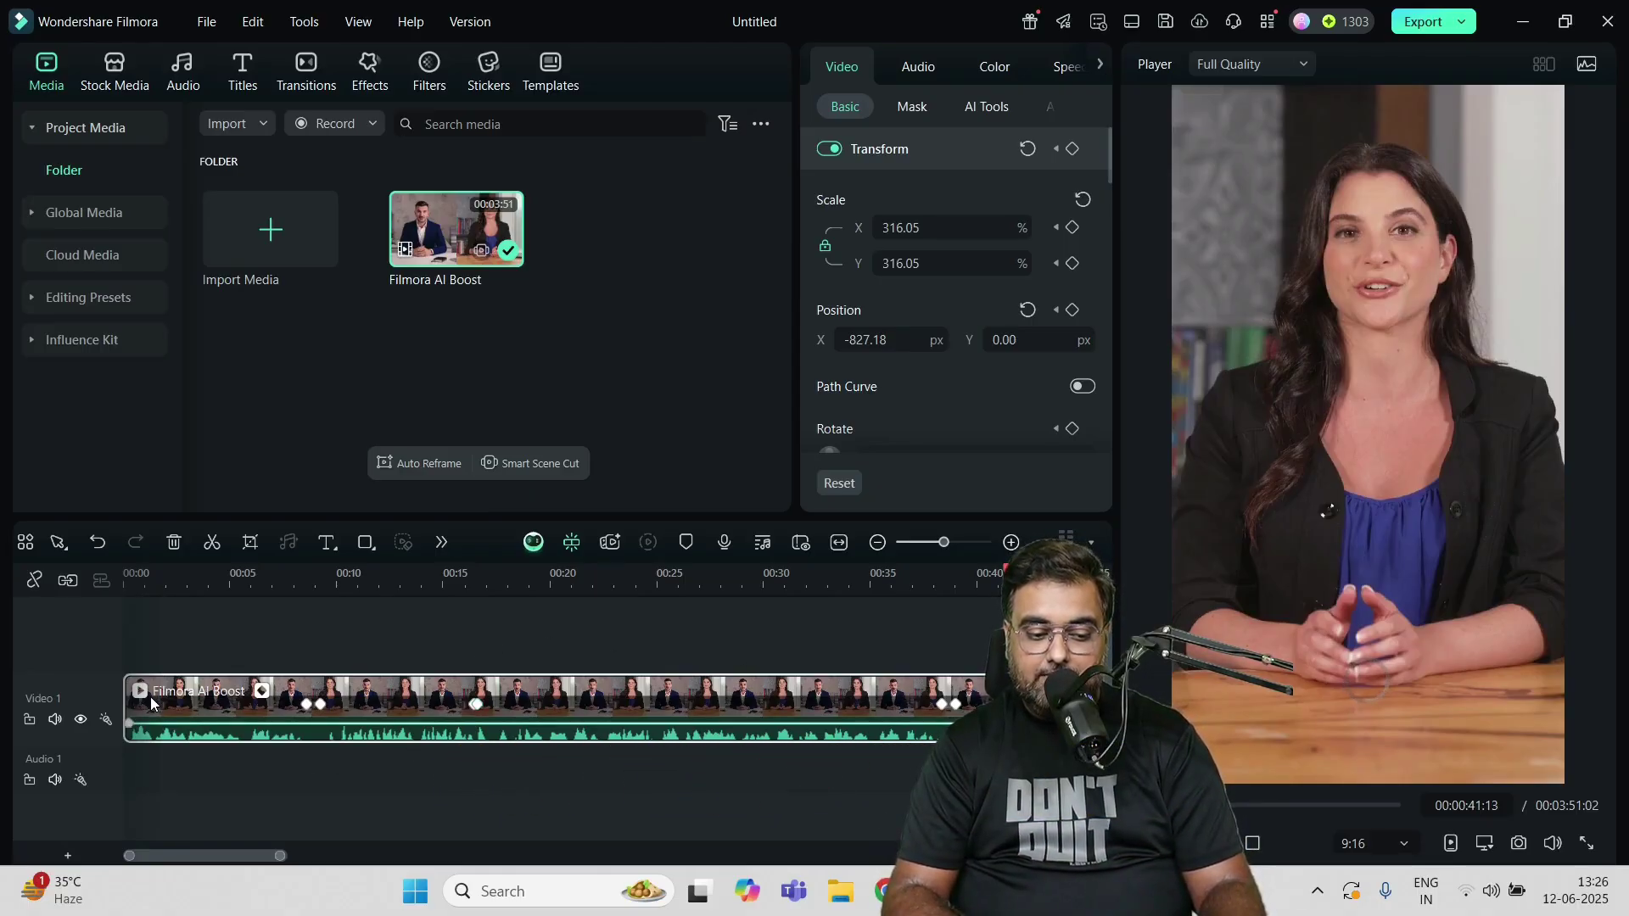
{"action": "left_click", "coordinate": [250, 544]}
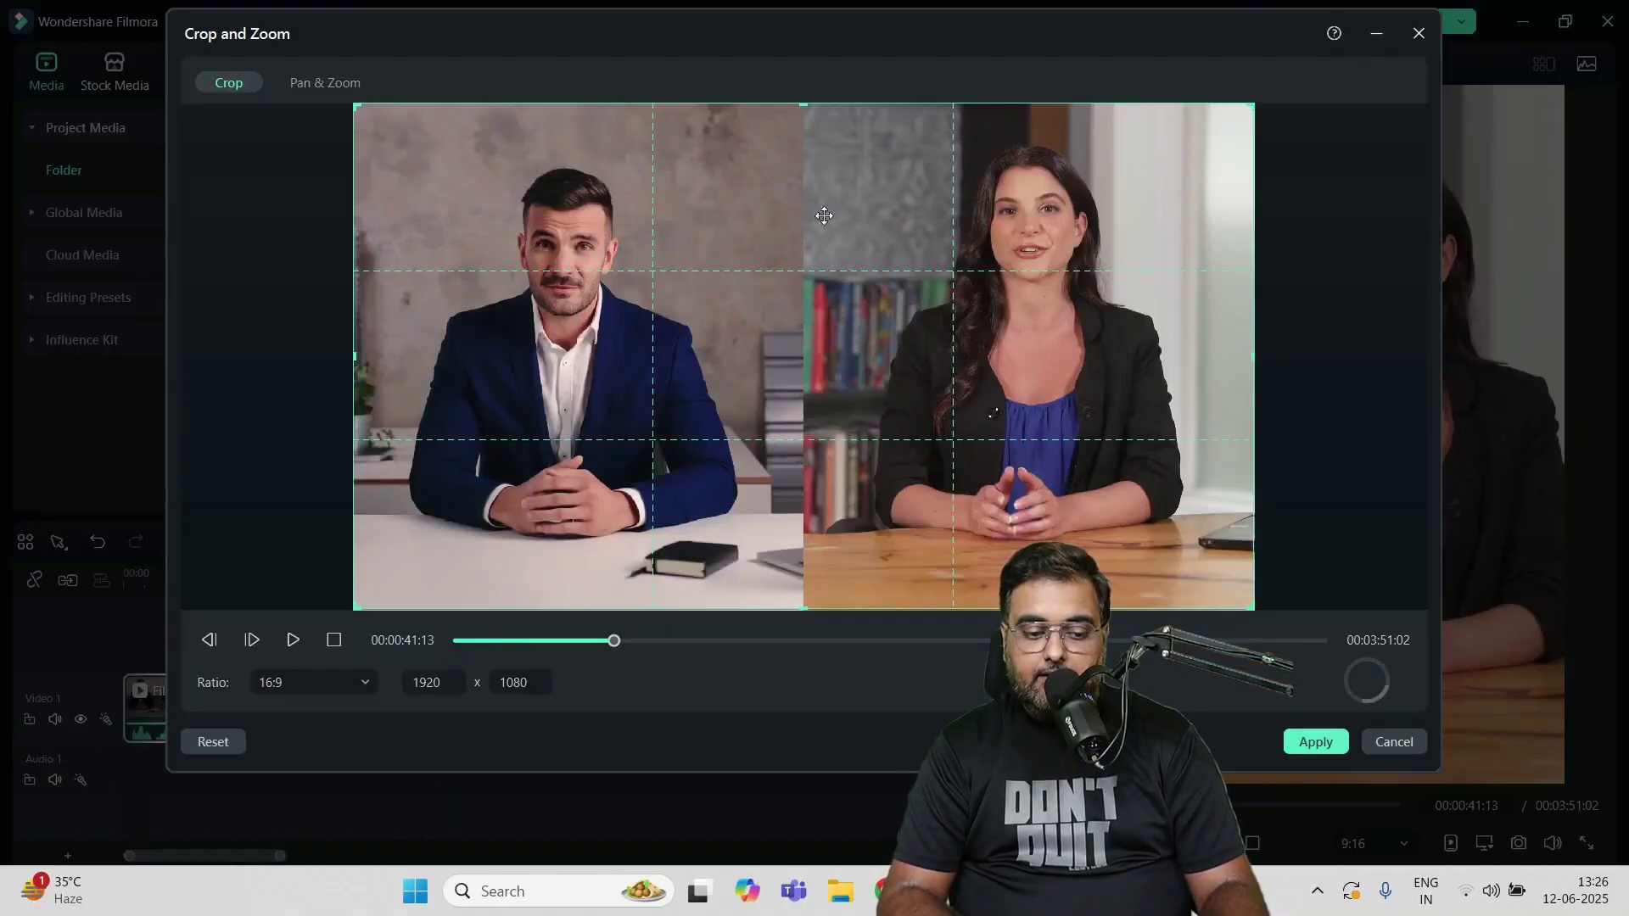
{"action": "left_click", "coordinate": [364, 691]}
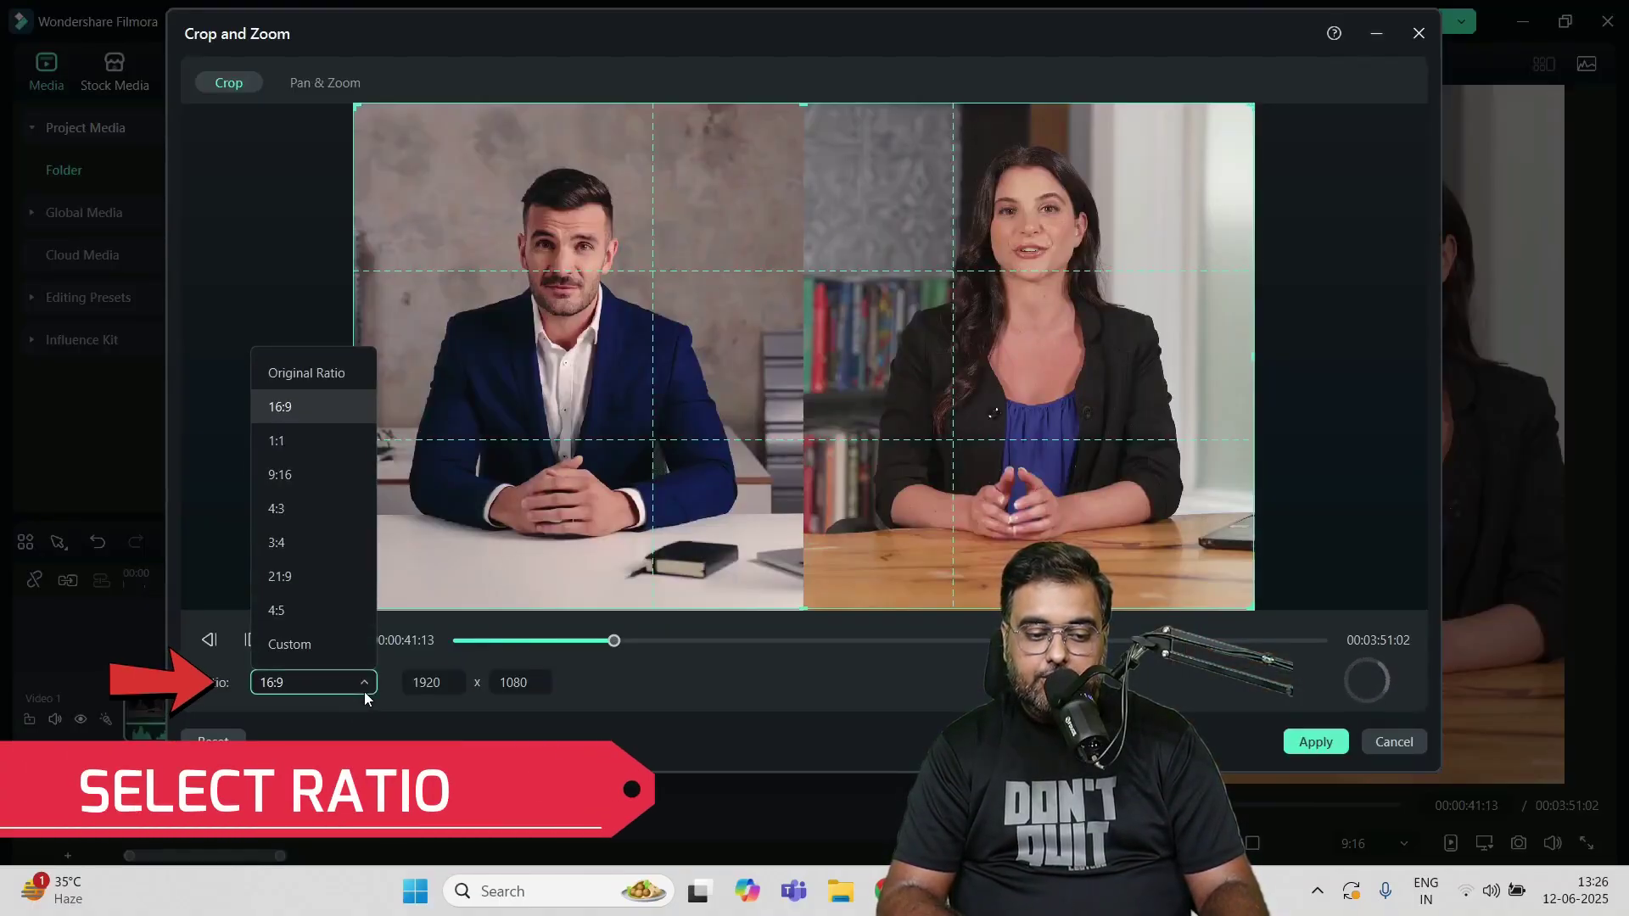
{"action": "left_click", "coordinate": [307, 485]}
{"action": "left_click_drag", "start_coordinate": [838, 280], "coordinate": [605, 300]}
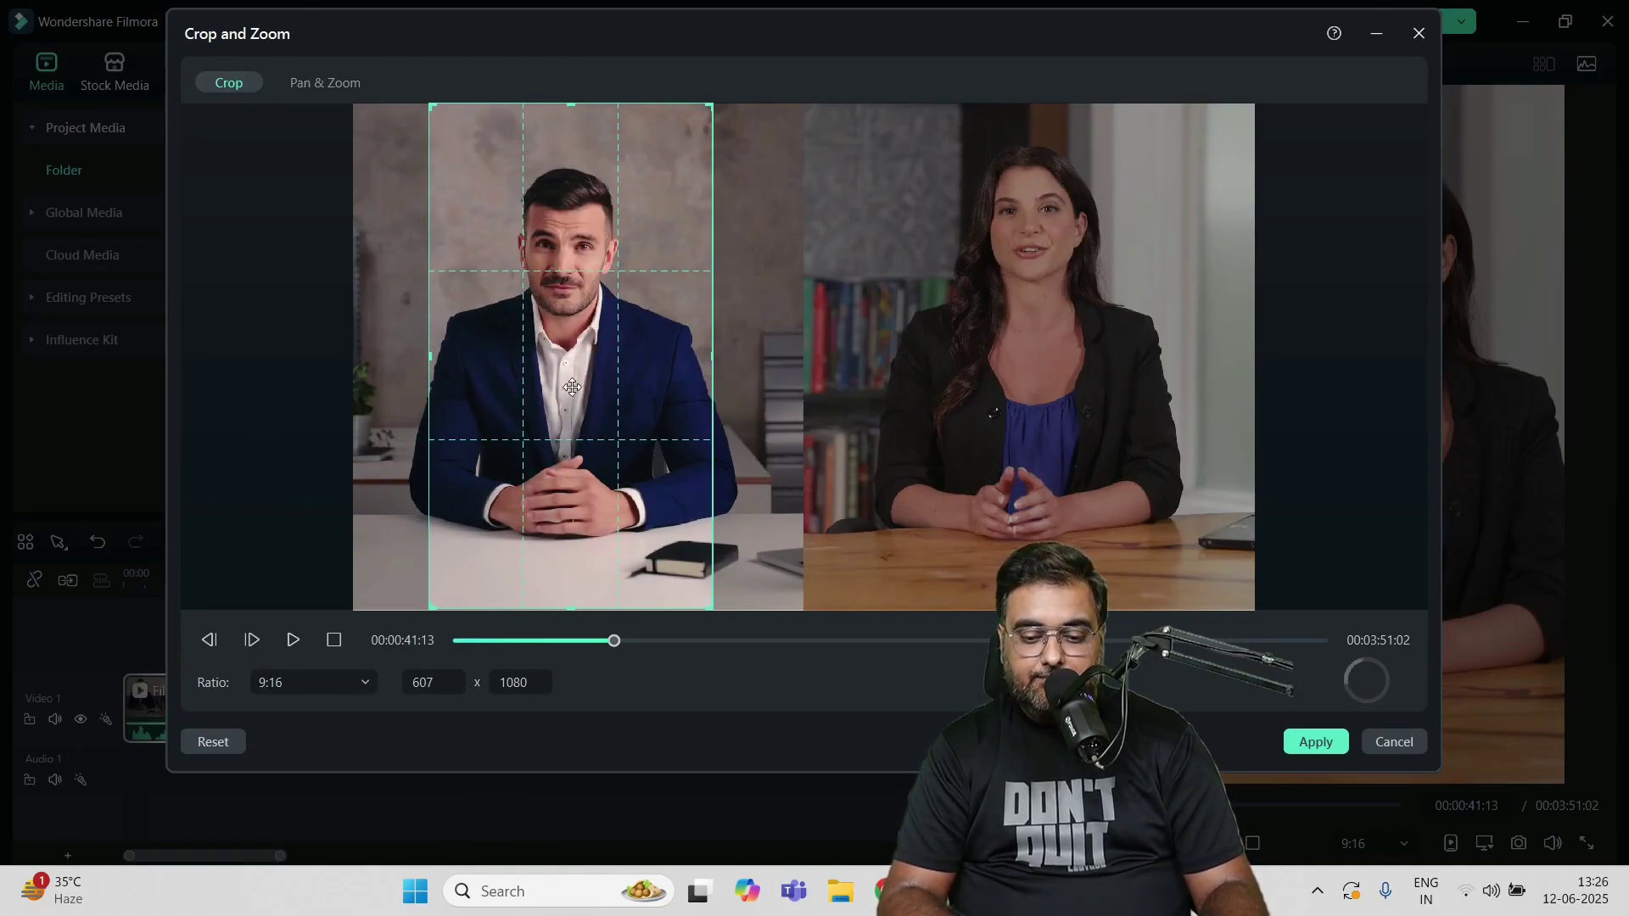
{"action": "left_click_drag", "start_coordinate": [602, 369], "coordinate": [1051, 395]}
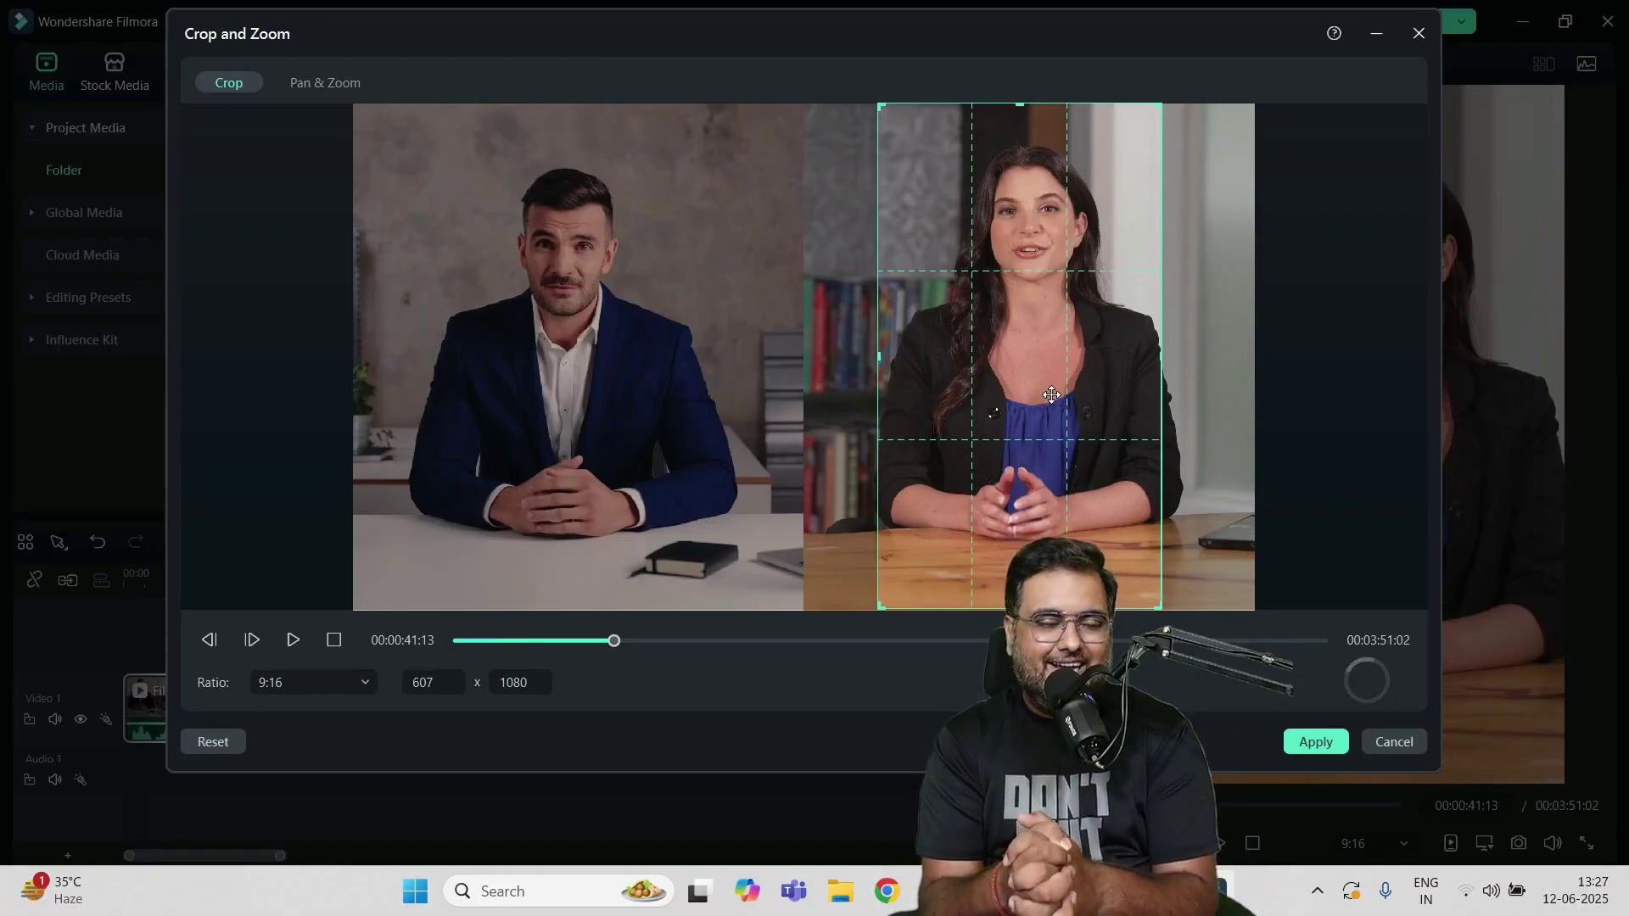
{"action": "left_click", "coordinate": [1401, 750]}
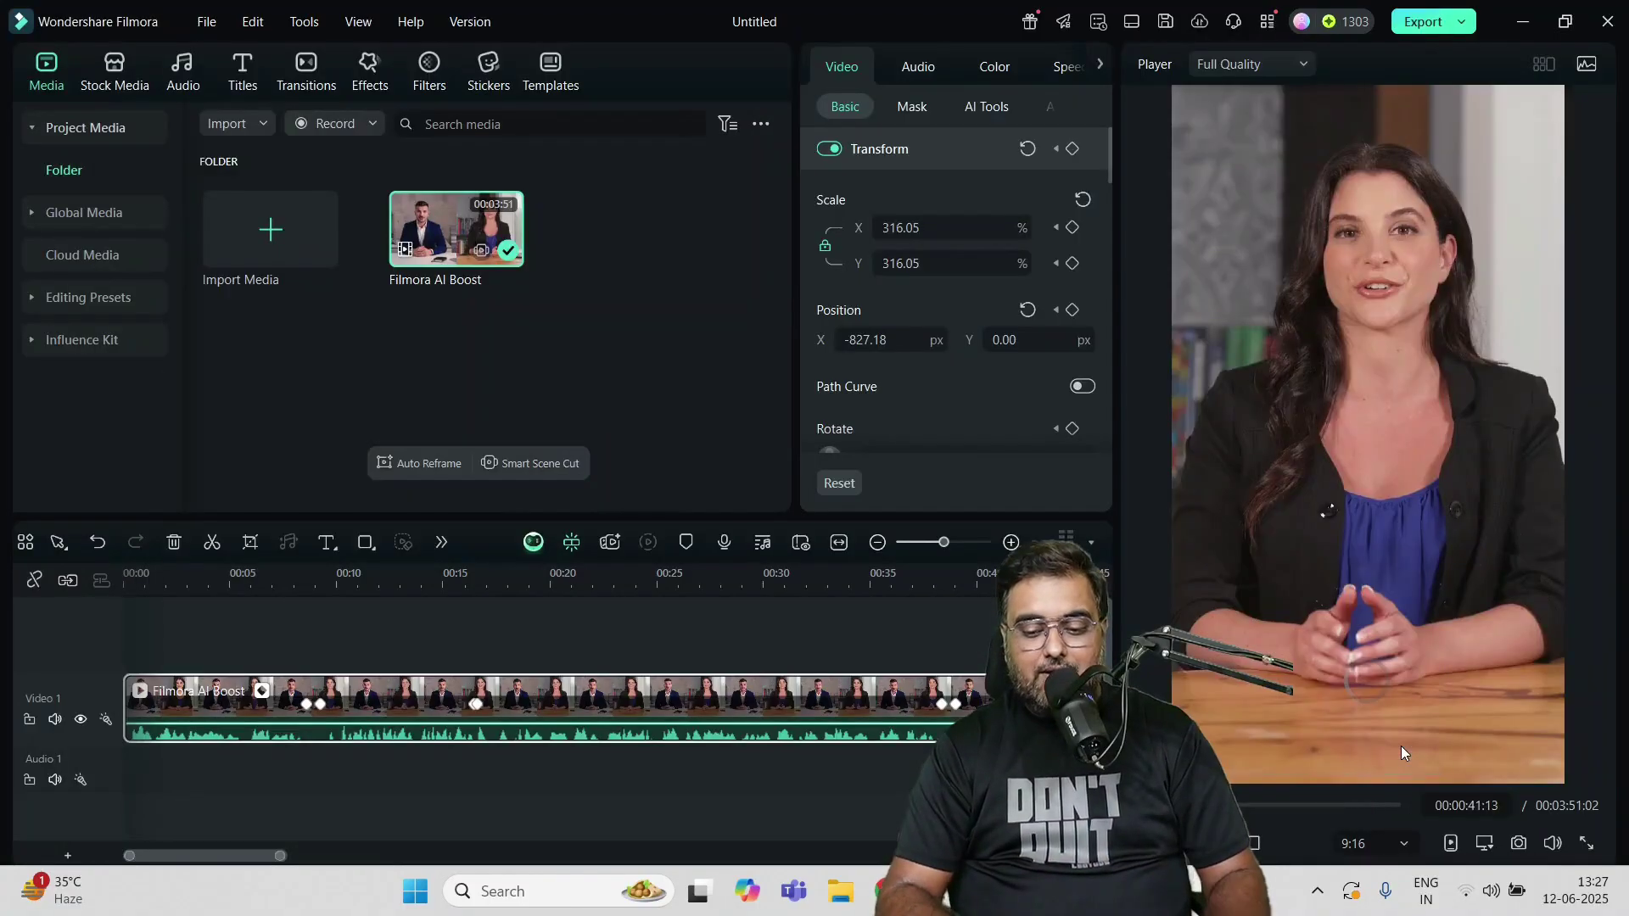